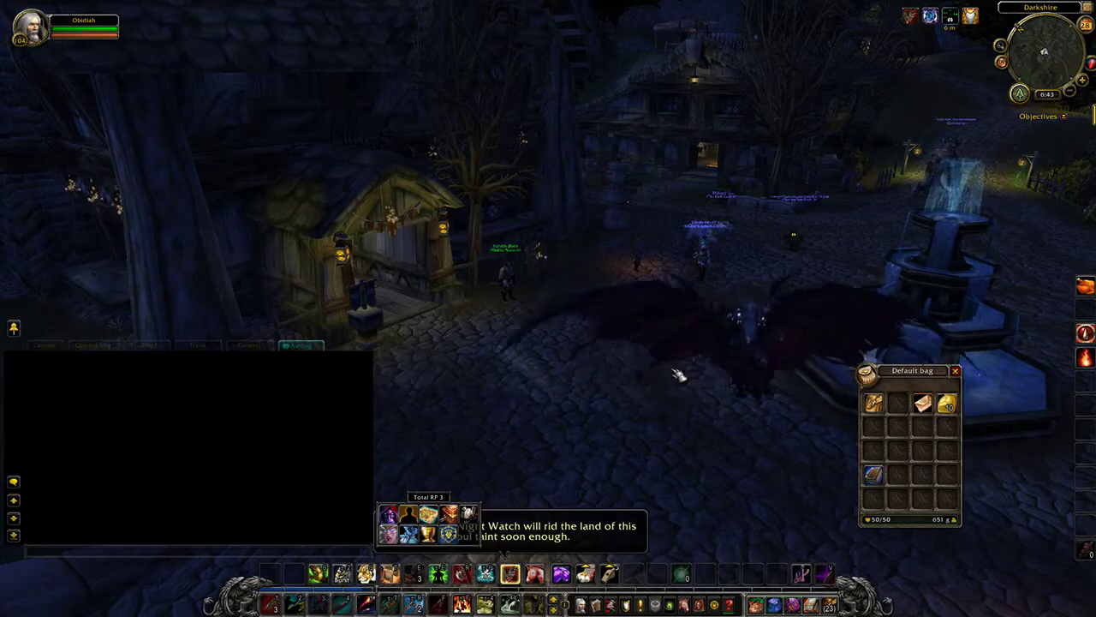
# Destroy the old Book1 item from the Default bag.
pyautogui.moveTo(425, 497)
pyautogui.mouseDown()
pyautogui.moveTo(430, 469)
pyautogui.moveTo(428, 494)
pyautogui.mouseUp()
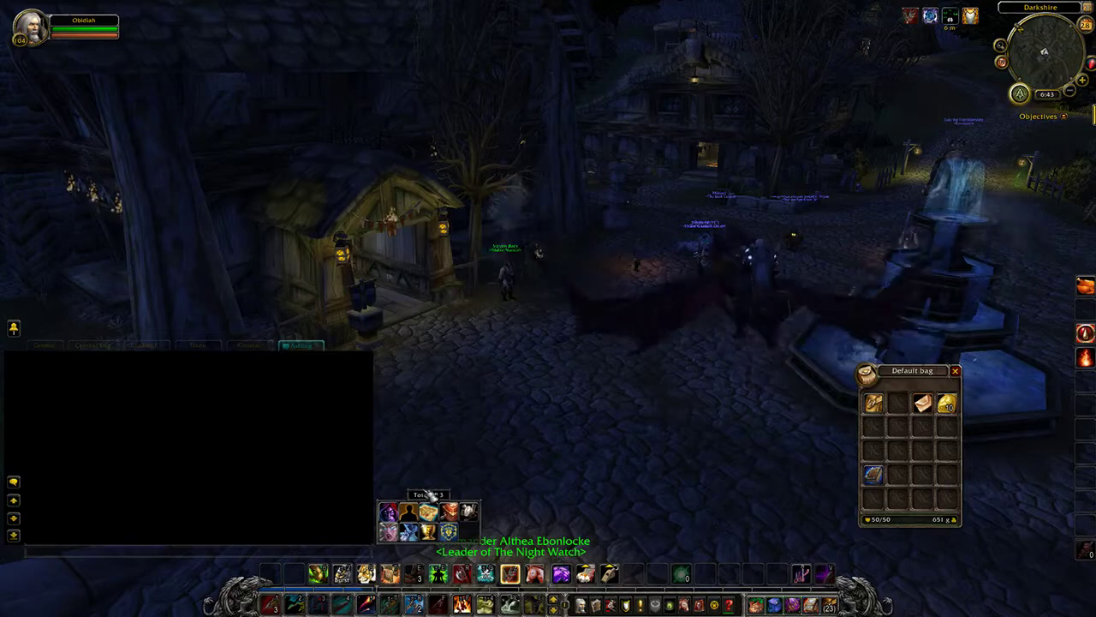
pyautogui.moveTo(676, 403); pyautogui.dragTo(701, 395)
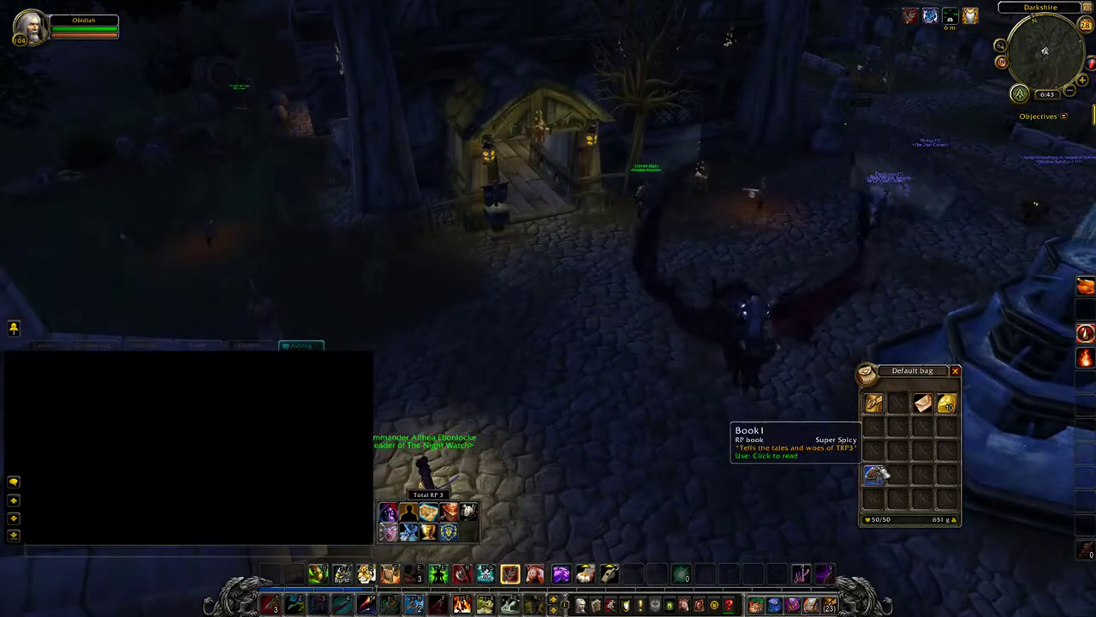
pyautogui.moveTo(873, 474); pyautogui.dragTo(778, 457)
pyautogui.click(497, 319)
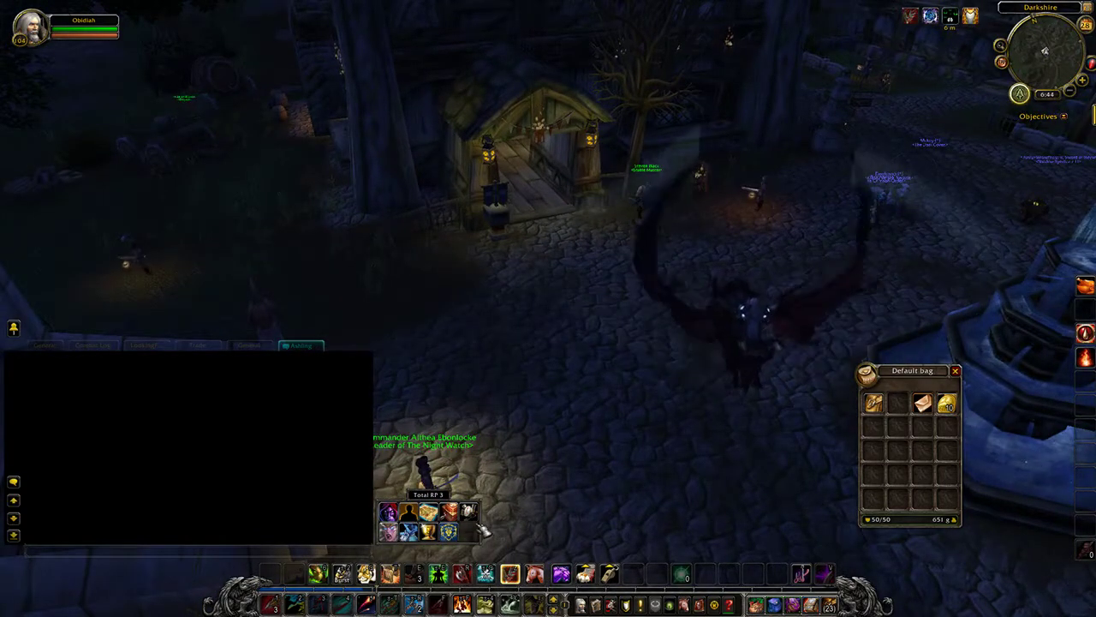
# Move the Total RP 3 toolbar back above the character and open the Extended objects database.
pyautogui.moveTo(428, 495); pyautogui.dragTo(507, 284)
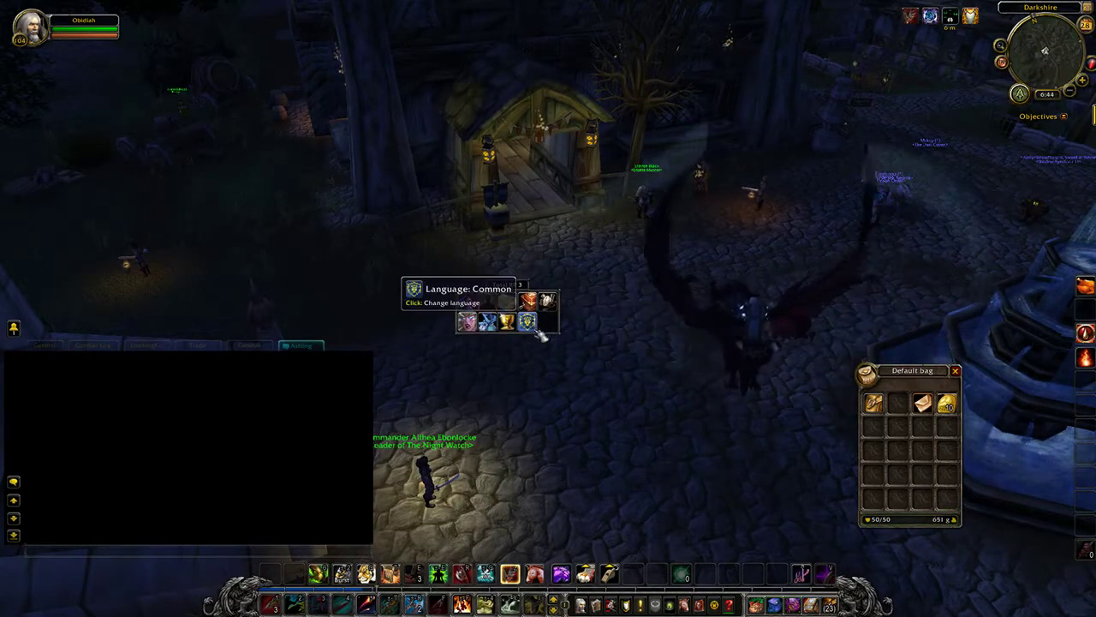
pyautogui.moveTo(509, 287); pyautogui.dragTo(441, 461)
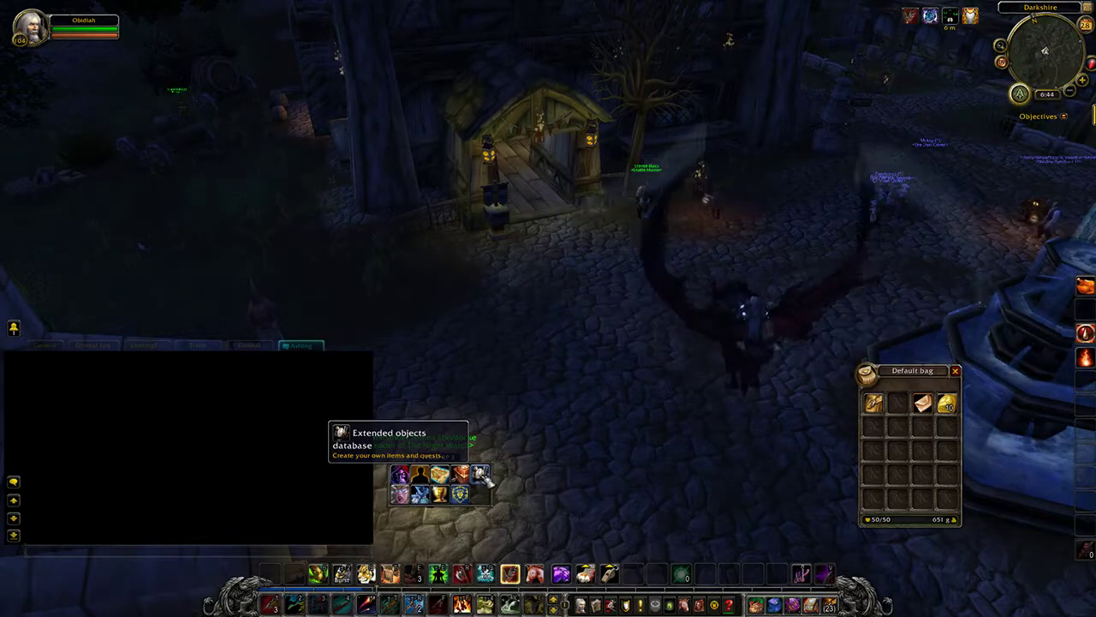
pyautogui.click(480, 474)
# Close the Book1 editor, then delete Book1 from the Creations list and accept.
pyautogui.click(517, 387)
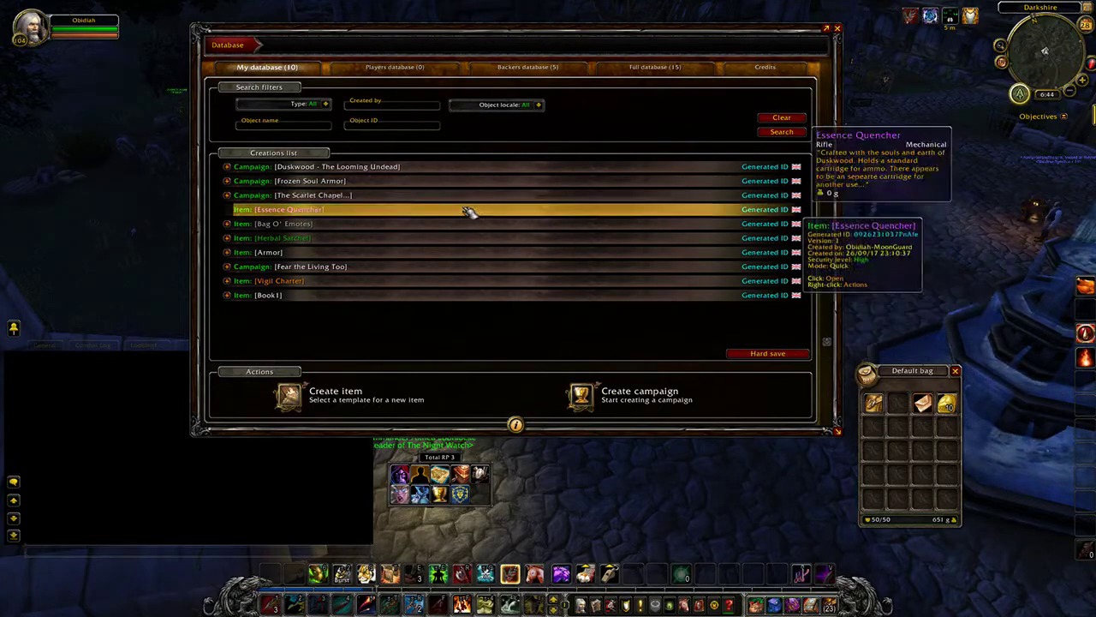
pyautogui.rightClick(301, 300)
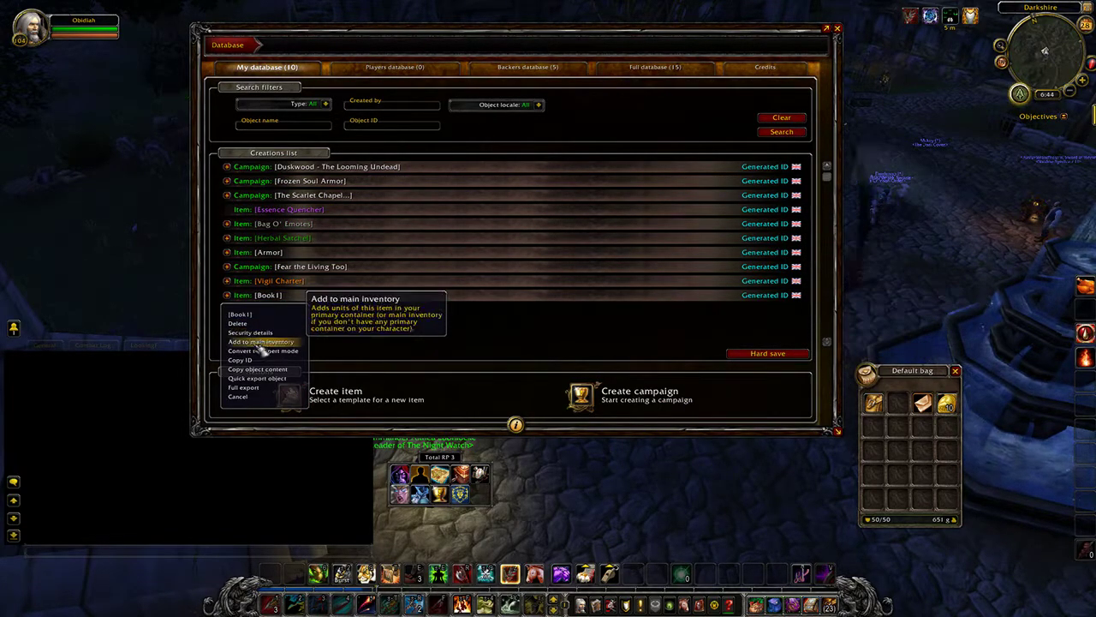
pyautogui.click(238, 323)
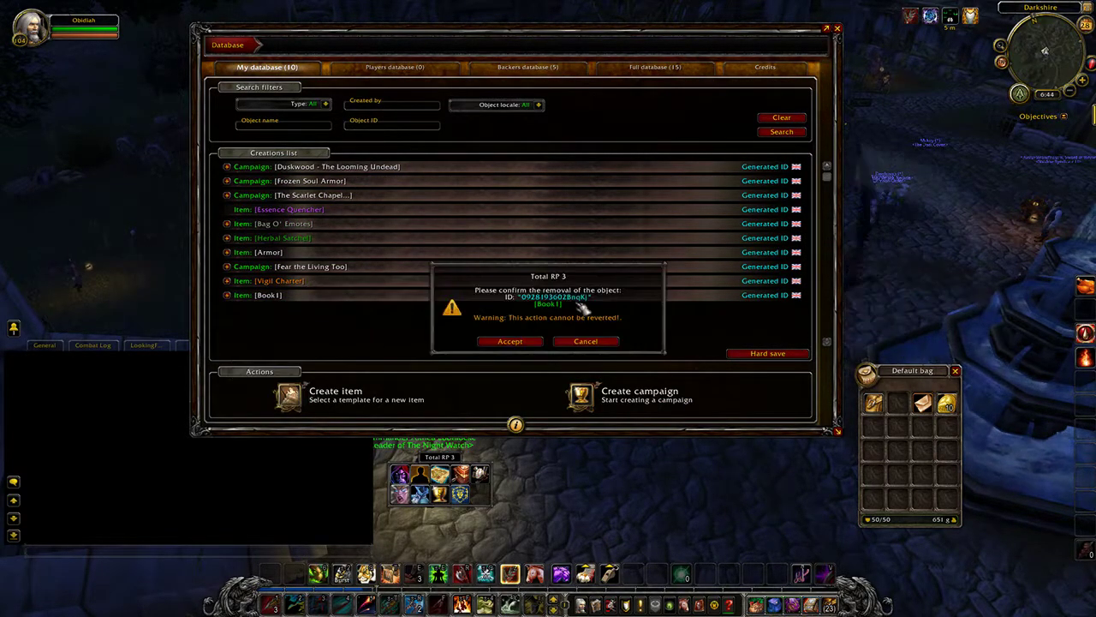
pyautogui.click(530, 343)
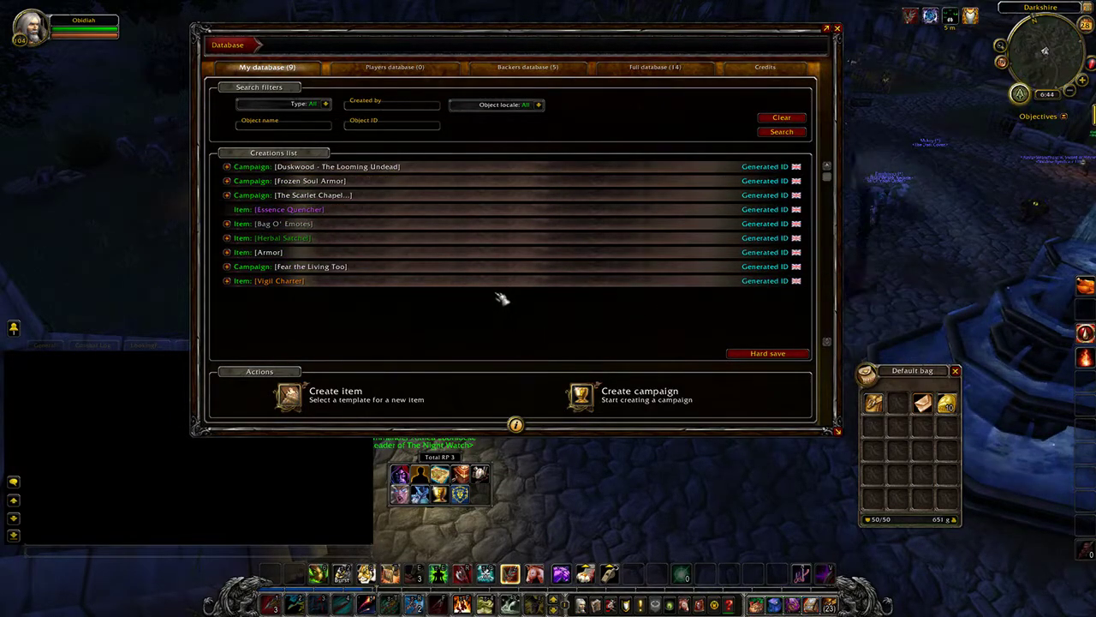
# Create a new item from a template in the Create item chooser.
pyautogui.click(290, 396)
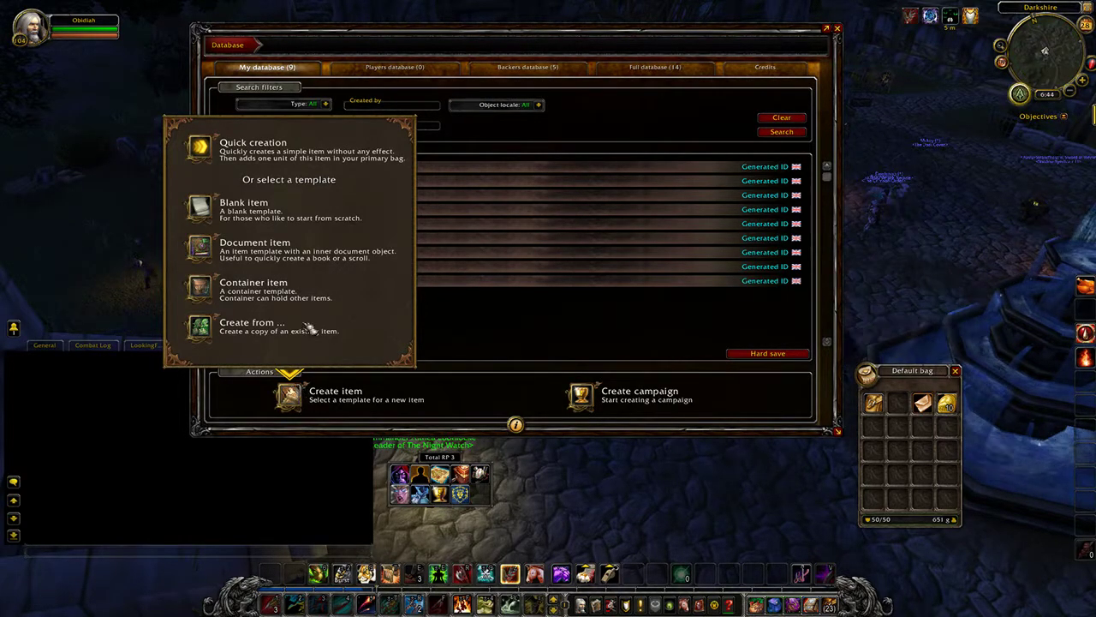
pyautogui.click(296, 210)
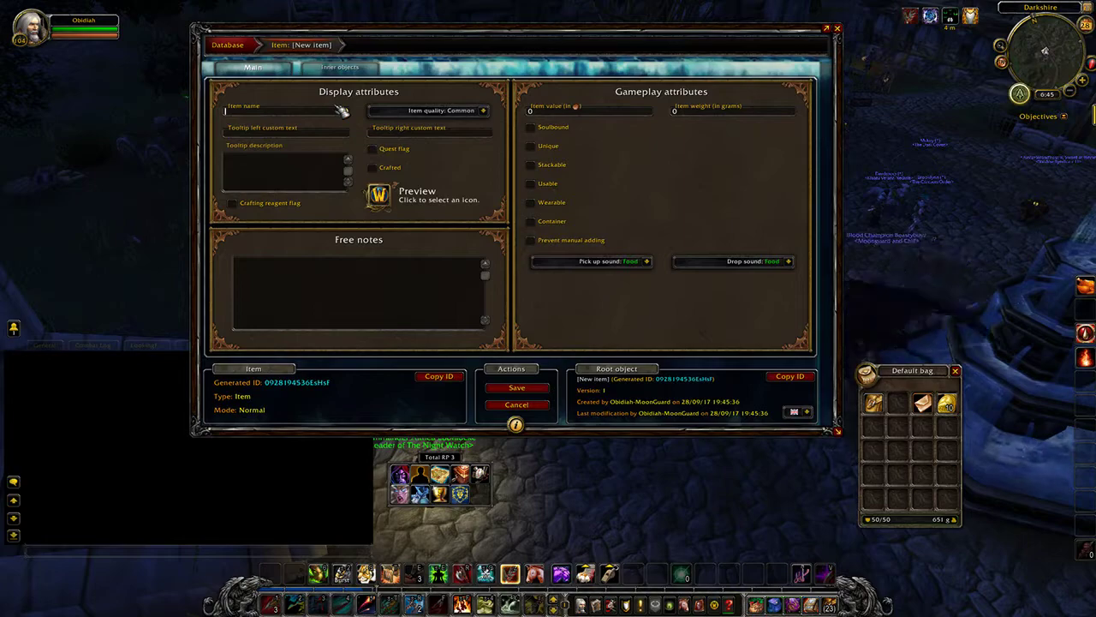
# Name the item 'Spicy Darkshire Novel', set Legendary quality, and set tooltip texts 'Book' and 'Dank'.
pyautogui.write('Spicy Darkshire Nov')
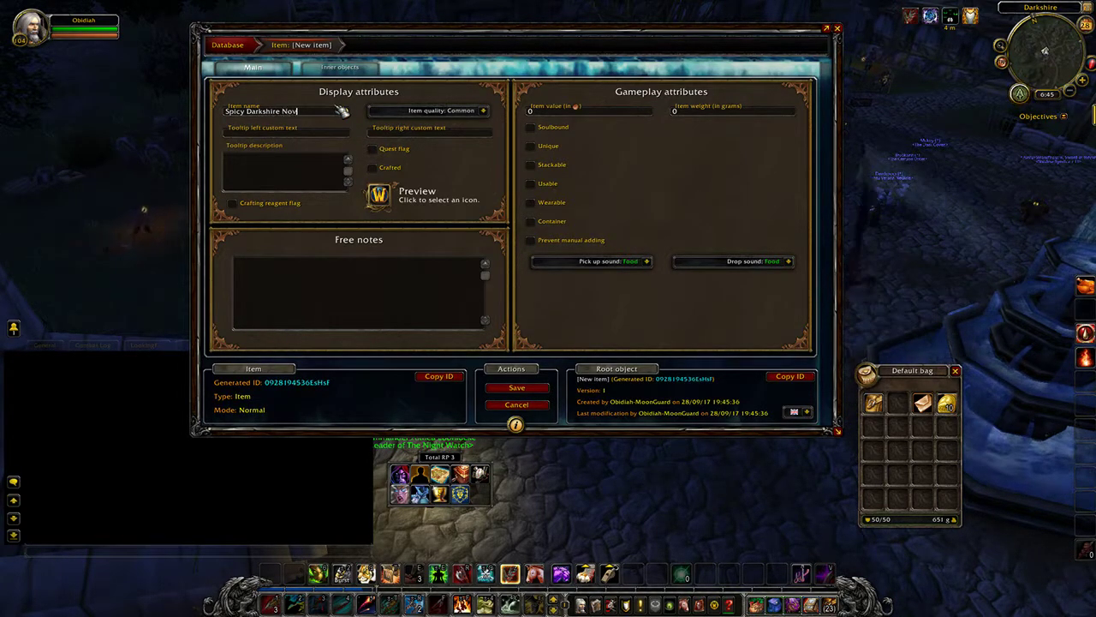
pyautogui.click(482, 110)
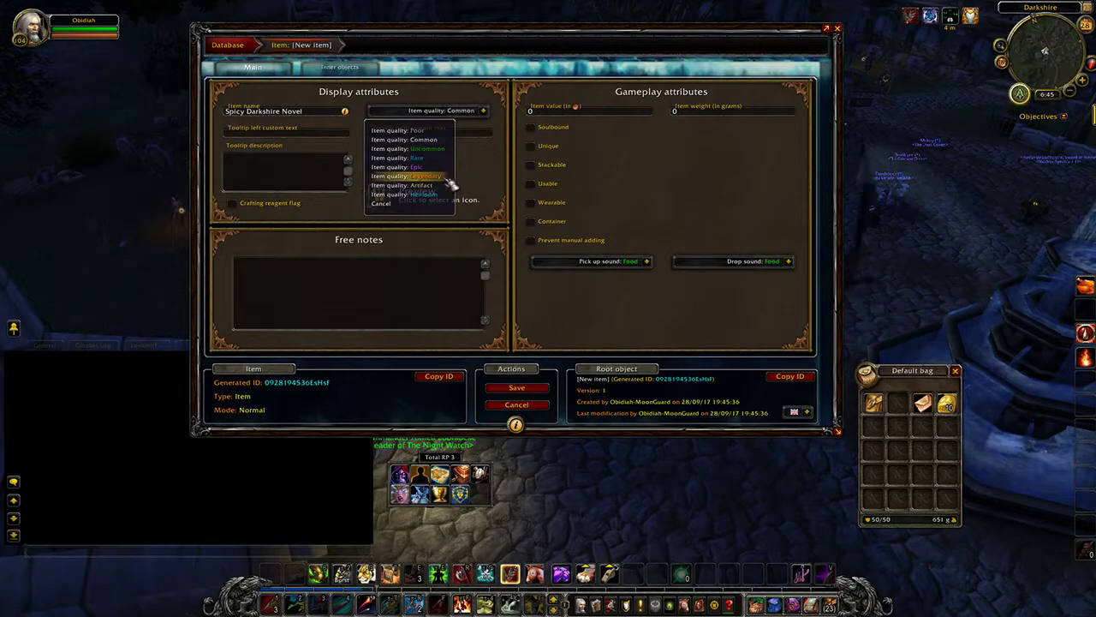
pyautogui.click(419, 177)
pyautogui.click(325, 135)
pyautogui.write('B')
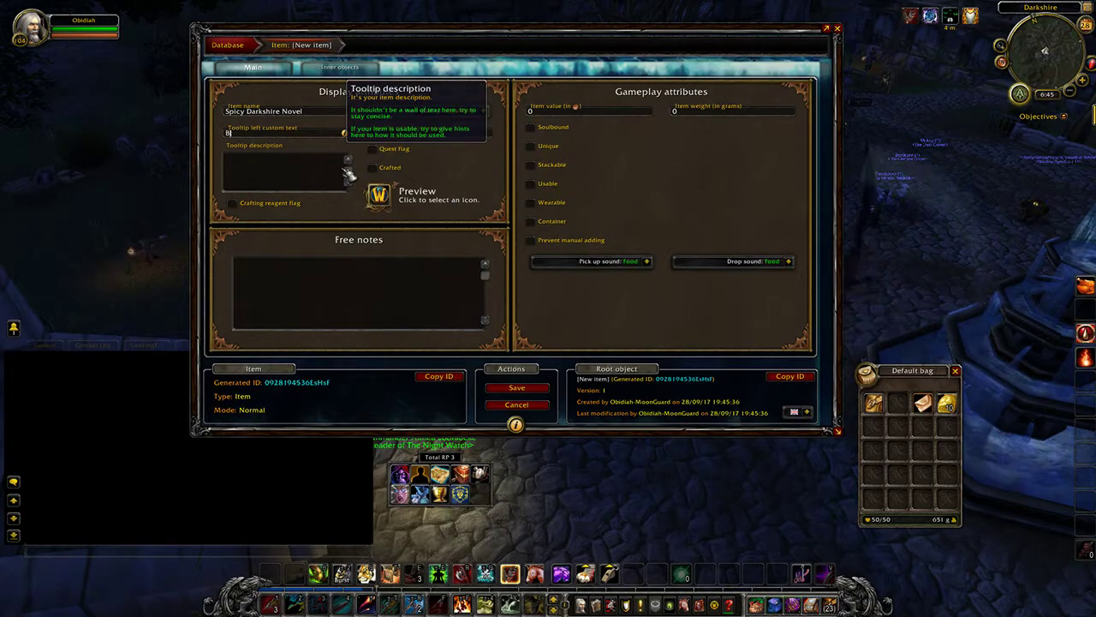
pyautogui.write('ook')
pyautogui.click(417, 135)
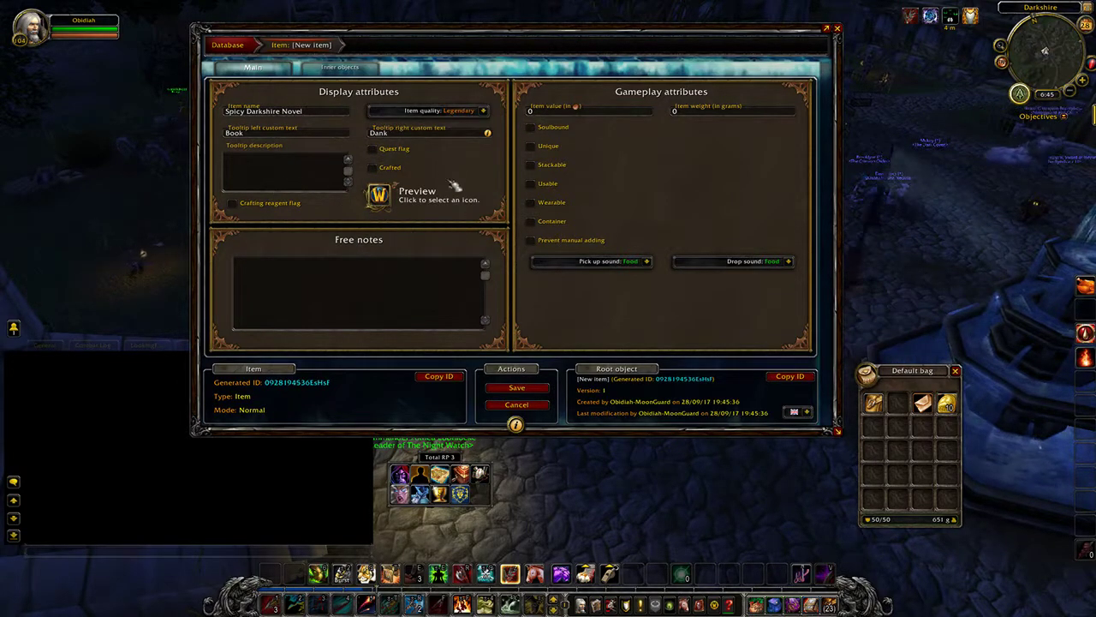
pyautogui.moveTo(383, 197)
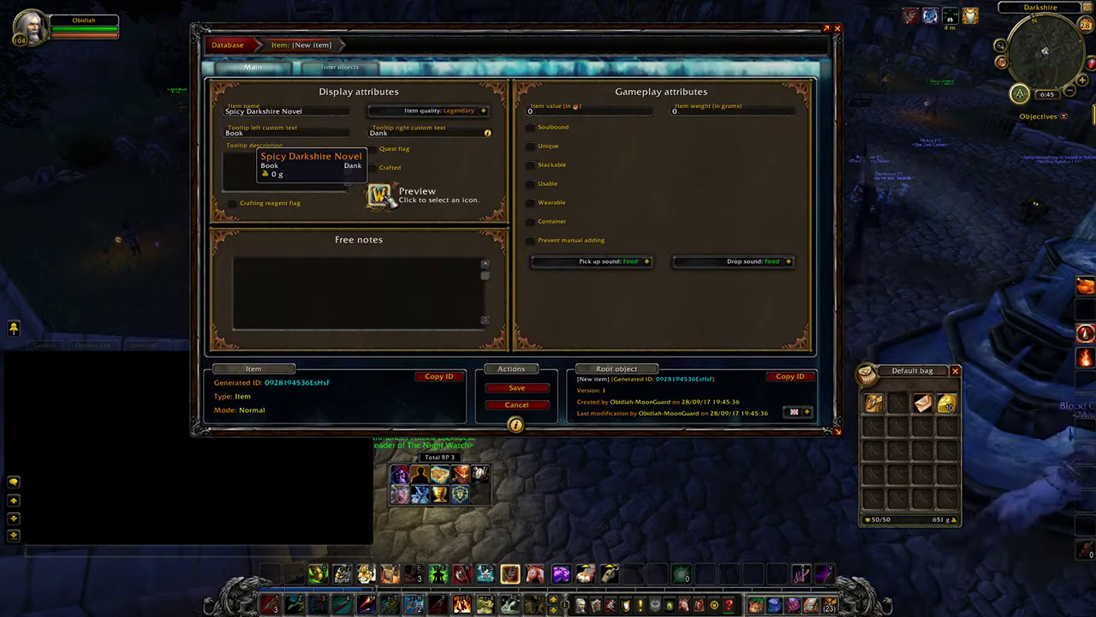
# Set the item icon to the red book, found by filtering icons for 'book'.
pyautogui.click(378, 195)
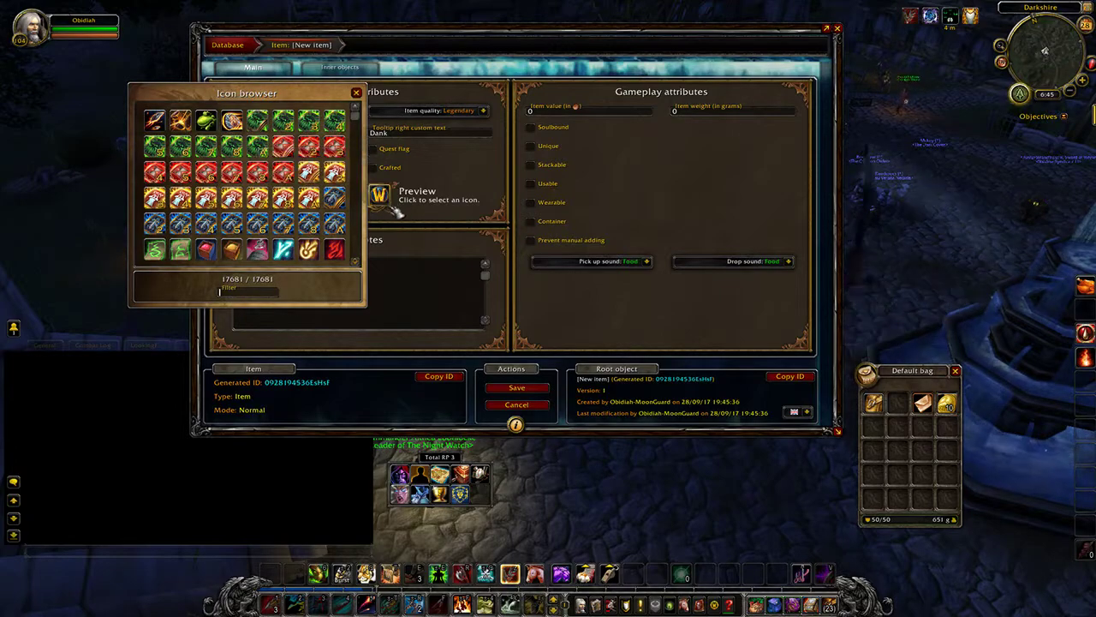
pyautogui.write('book')
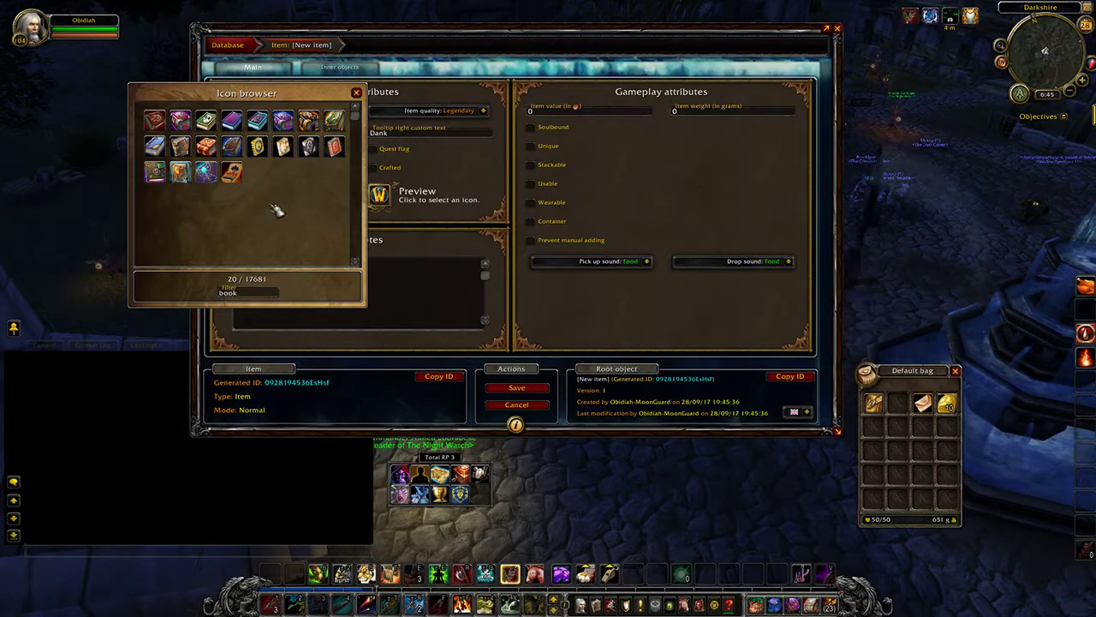
pyautogui.click(205, 146)
# Write 'So cool.' as the item's tooltip description.
pyautogui.click(279, 175)
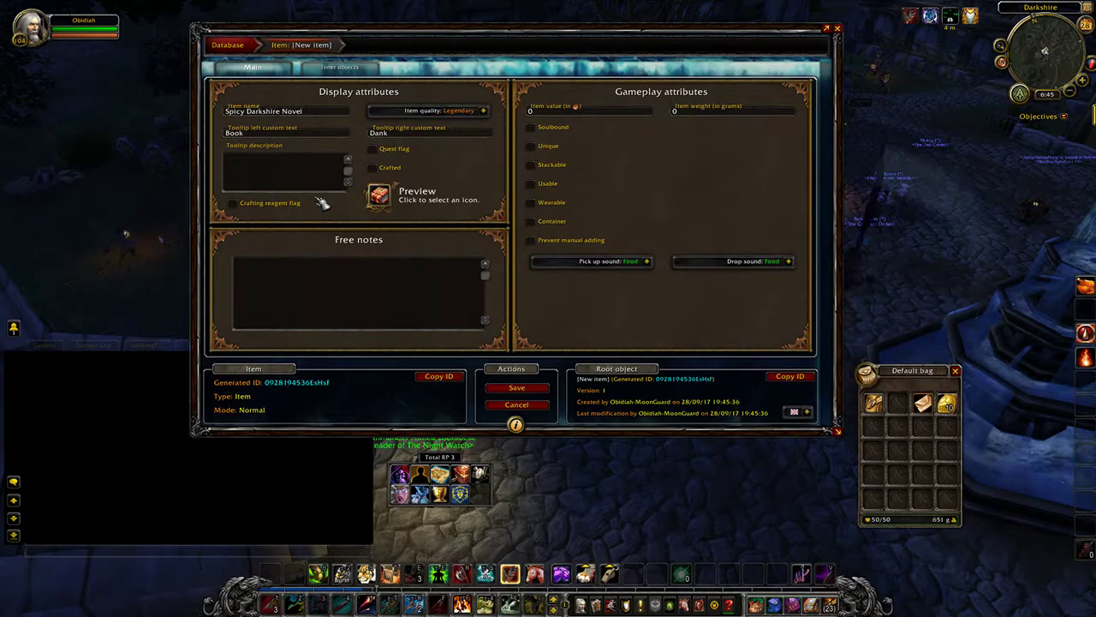
pyautogui.write('So cool.')
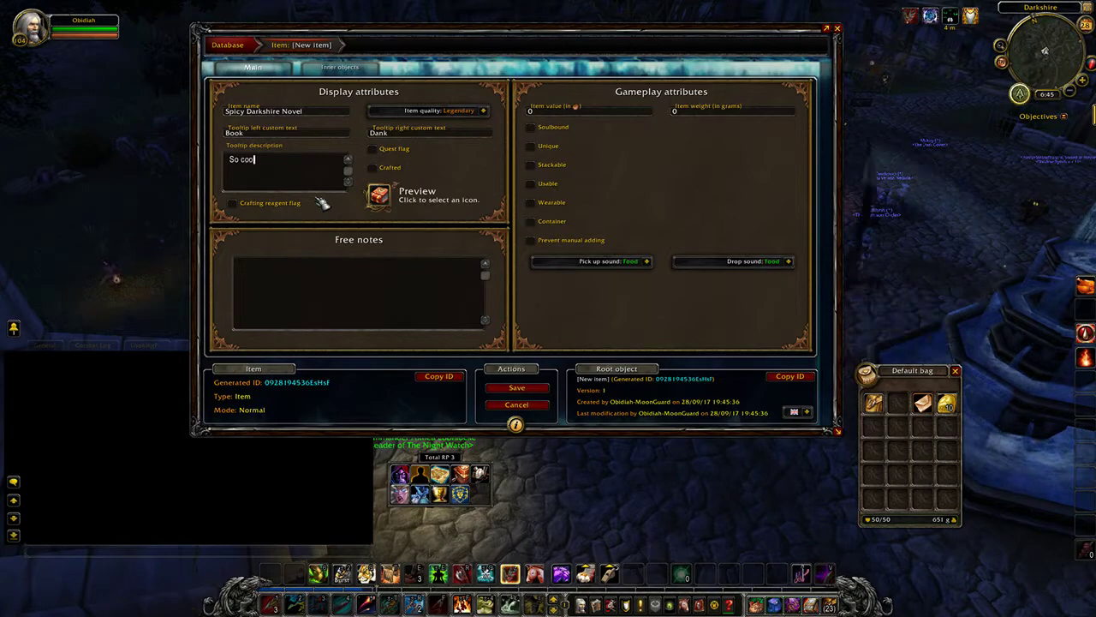
pyautogui.moveTo(382, 195)
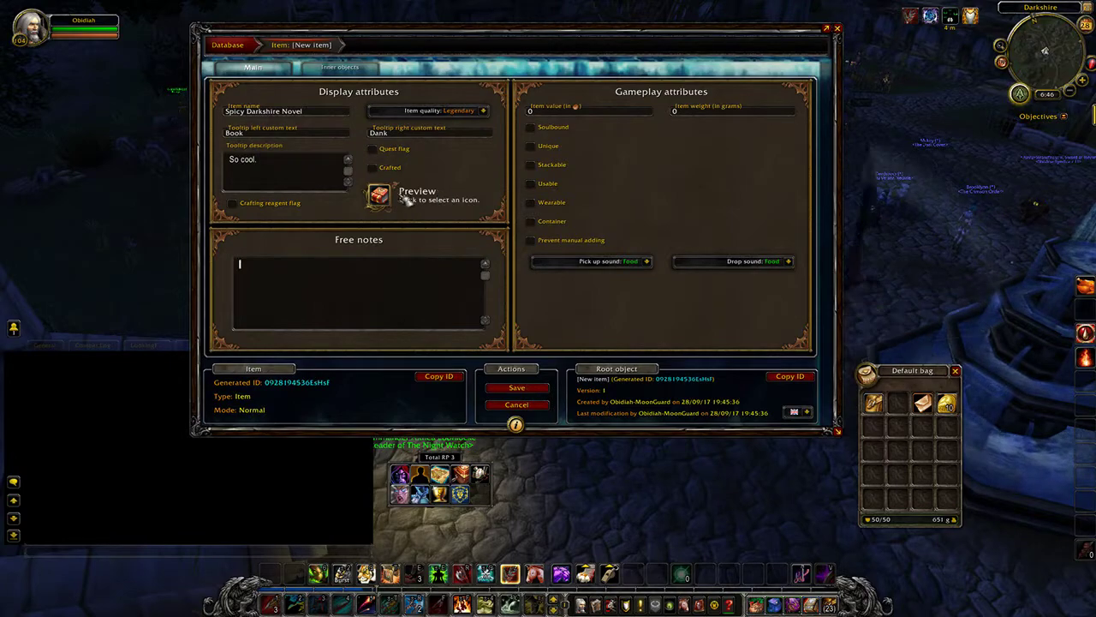
# Make the item Usable with 'Click to read' usage text, set Book pick-up and drop sounds, and save.
pyautogui.click(548, 183)
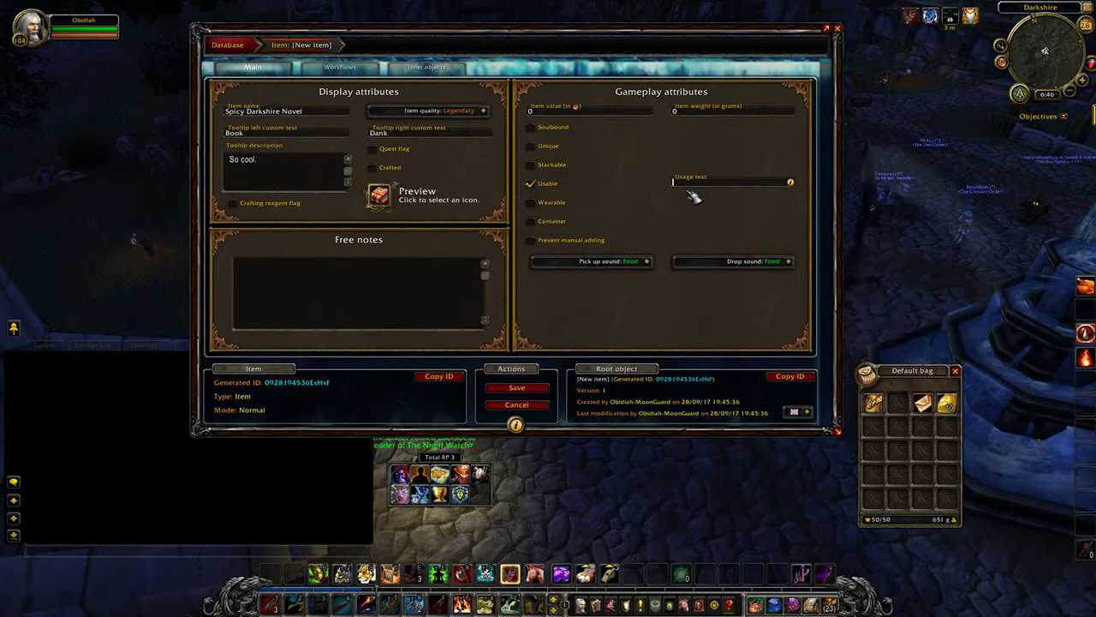
pyautogui.write('Click to read')
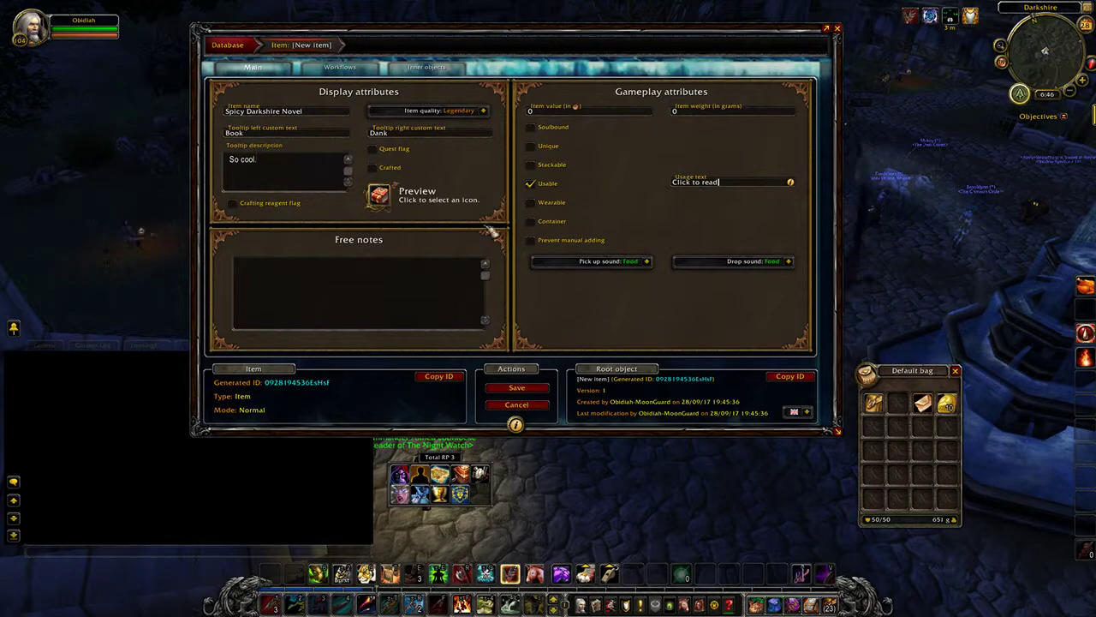
pyautogui.click(649, 263)
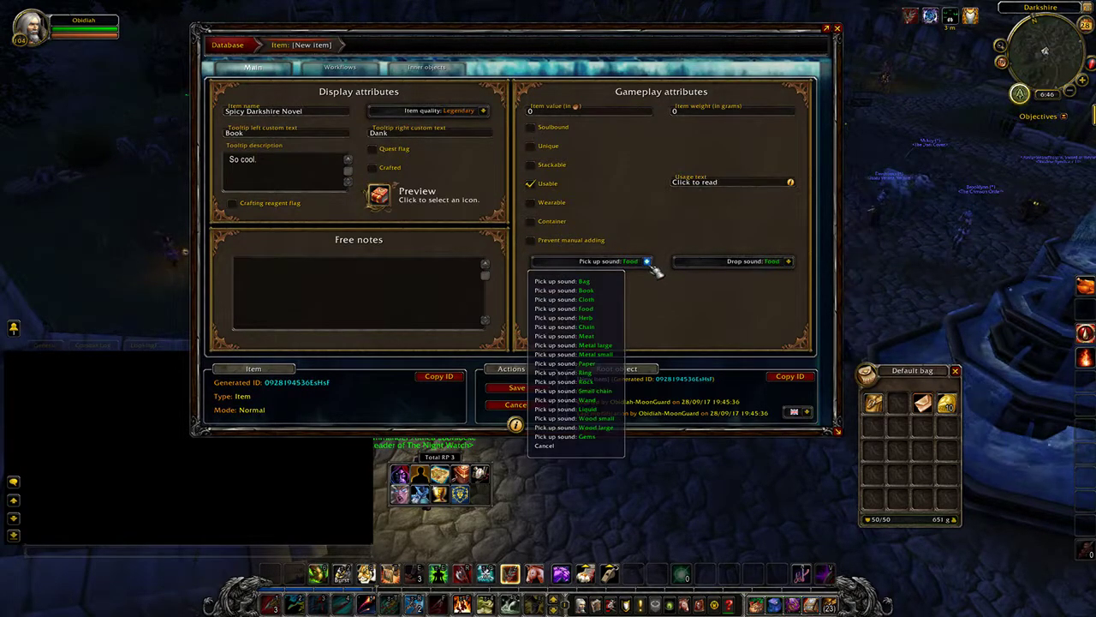
pyautogui.click(616, 290)
pyautogui.click(789, 261)
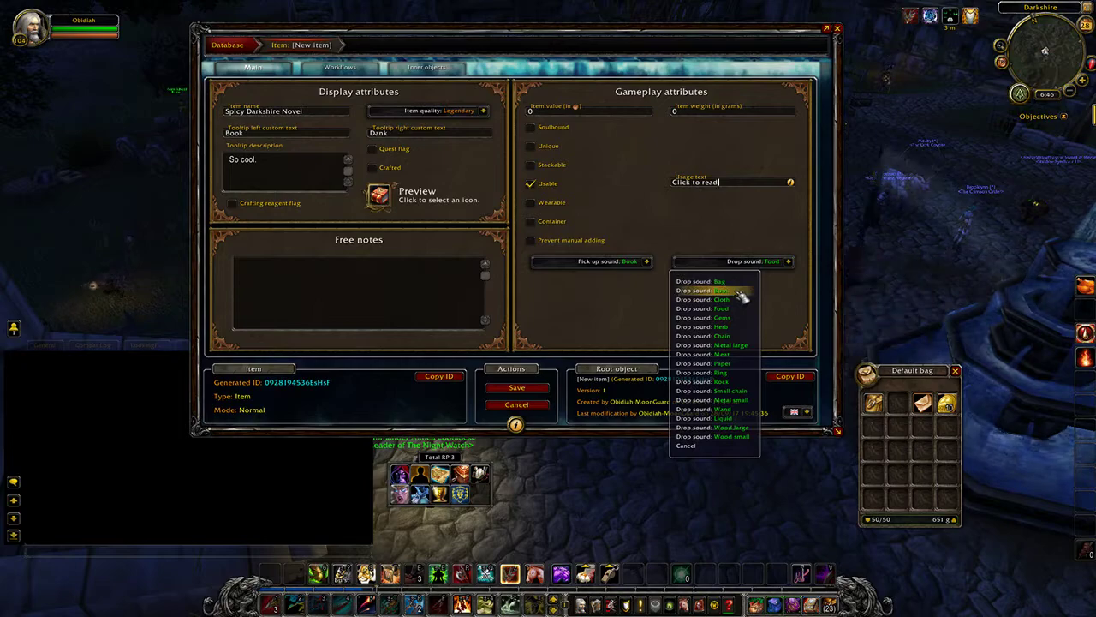
pyautogui.click(723, 291)
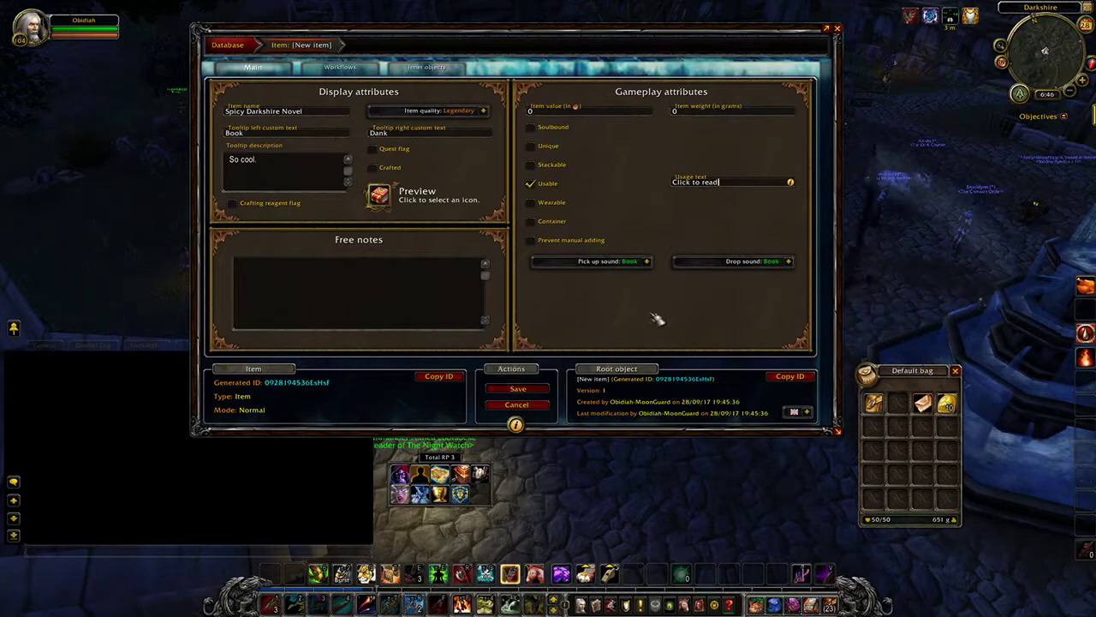
pyautogui.click(525, 390)
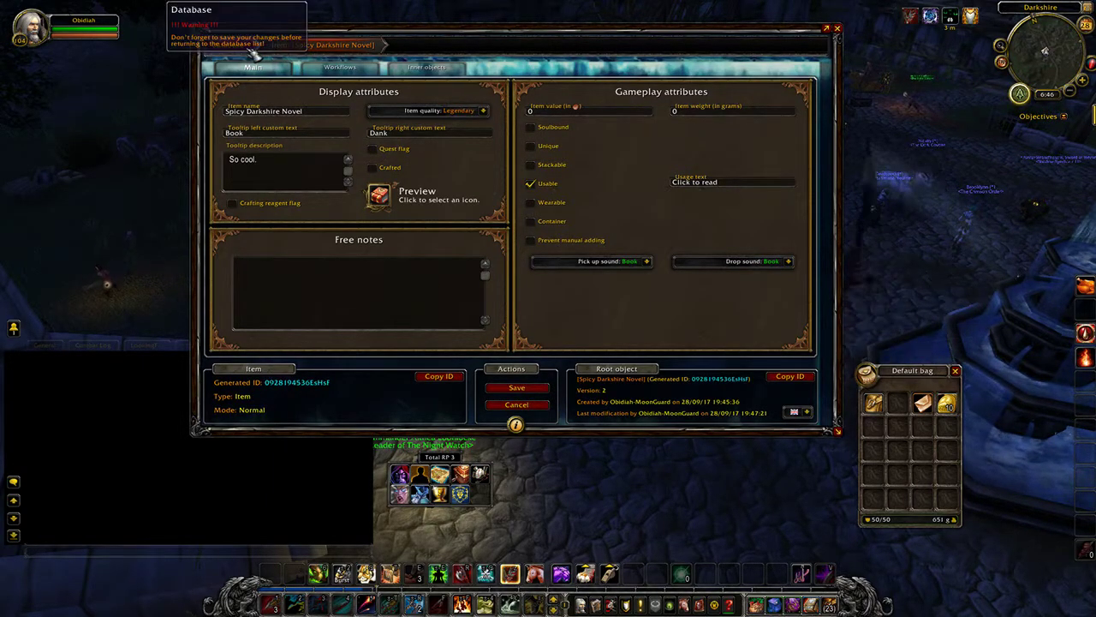
# Save the novel as version 3, check its tooltip, and show its Inner objects list.
pyautogui.click(514, 387)
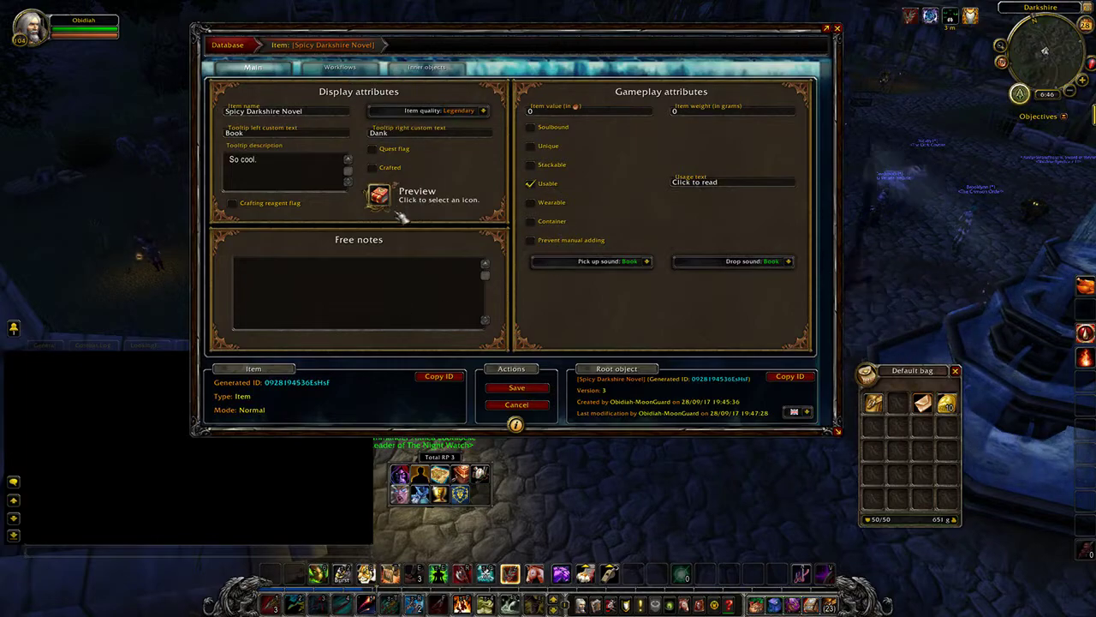
pyautogui.moveTo(380, 197)
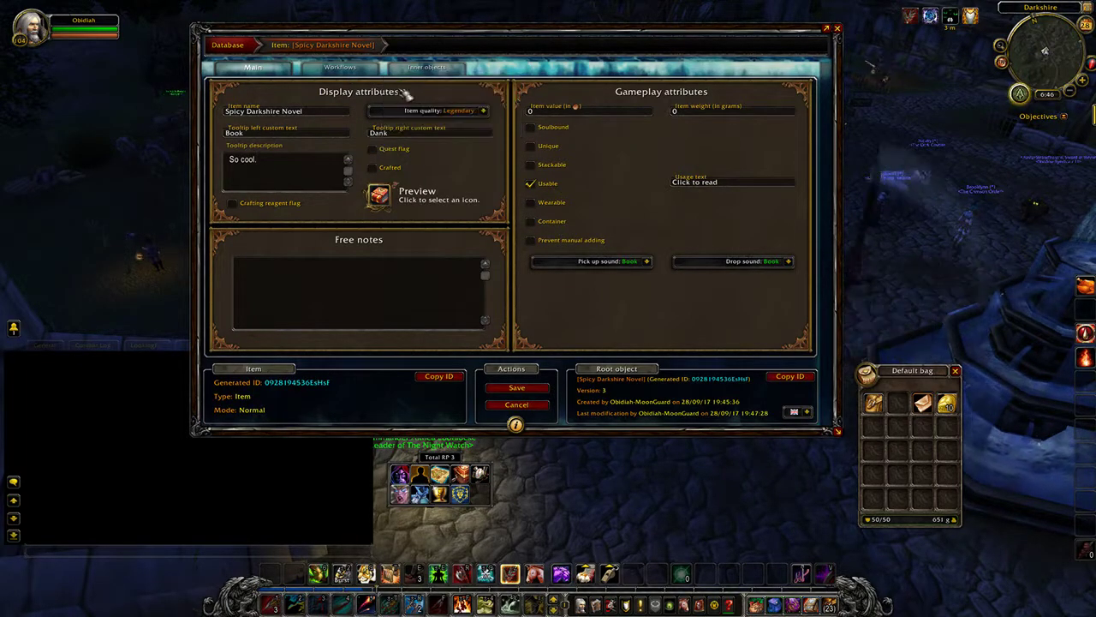
pyautogui.click(425, 66)
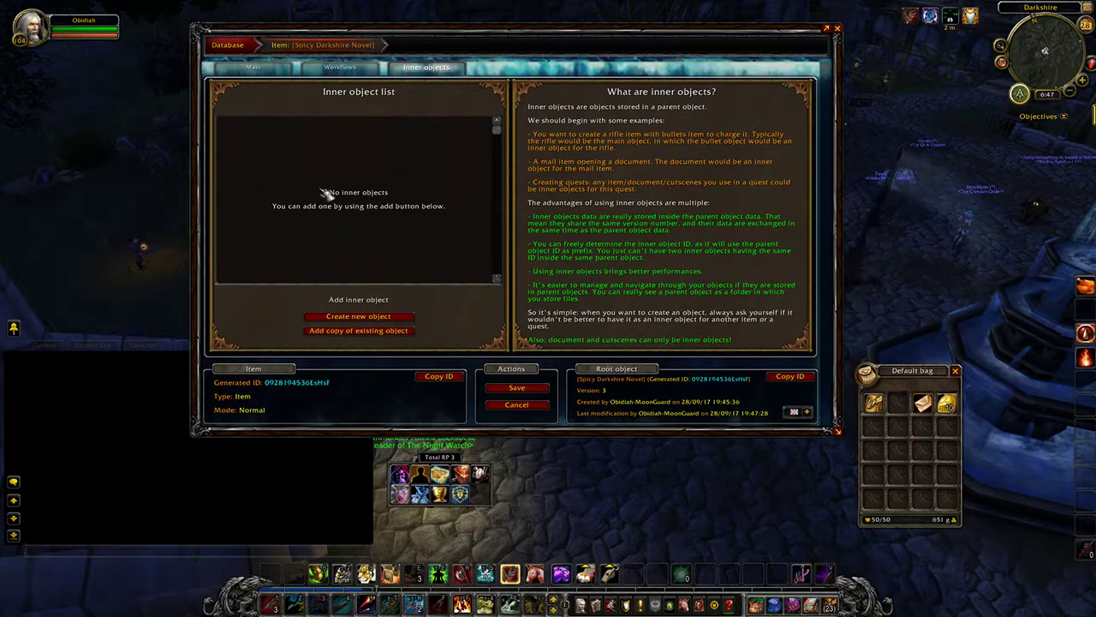
# Add an inner Document object with ID Novel_RP and open it in the page editor.
pyautogui.click(403, 317)
pyautogui.click(392, 316)
pyautogui.click(386, 316)
pyautogui.click(413, 341)
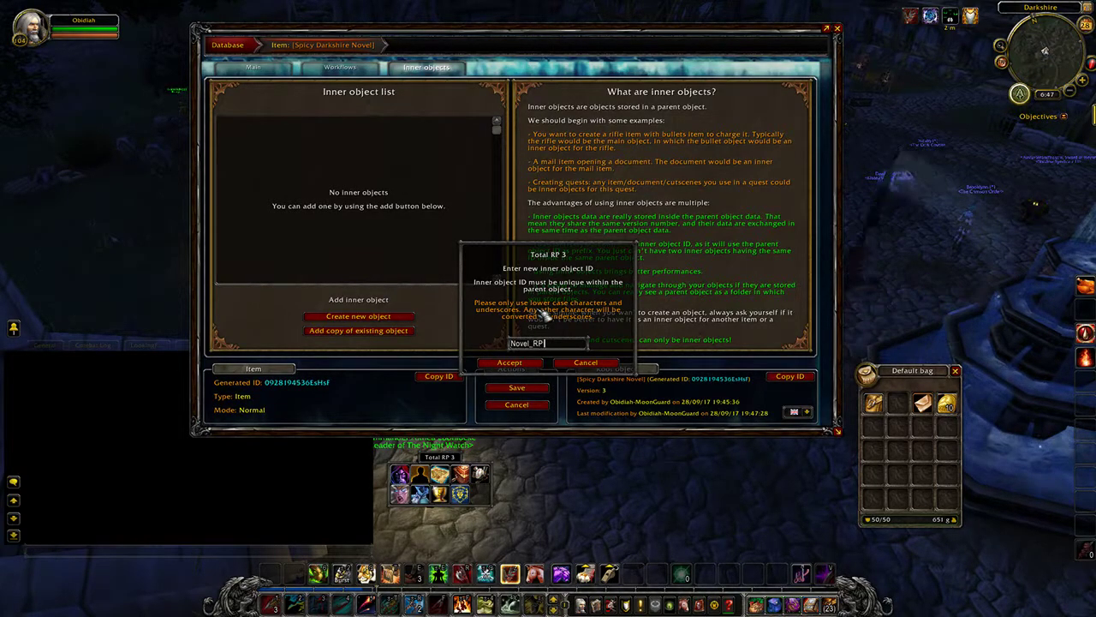
pyautogui.press('Return')
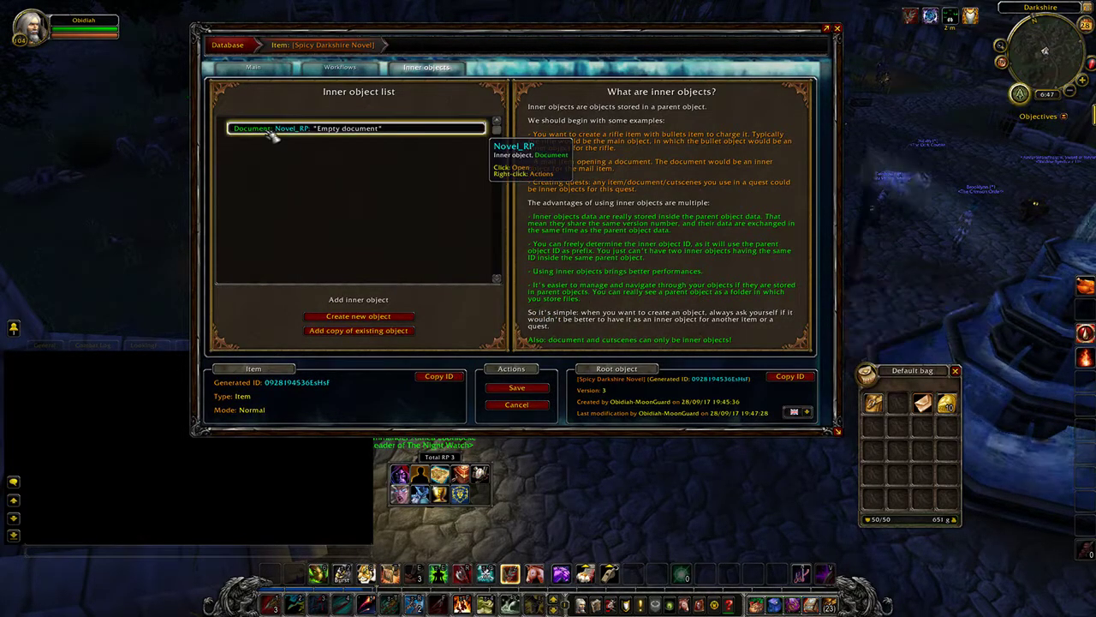
pyautogui.click(354, 131)
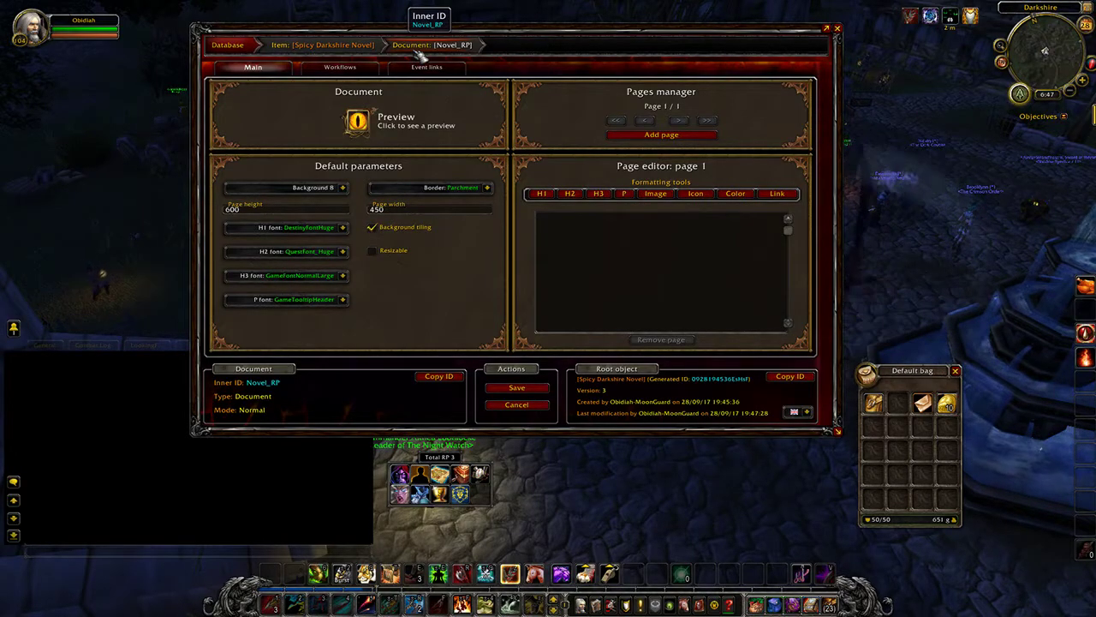
# Type a line of filler text on page 1 and preview the result.
pyautogui.click(370, 124)
pyautogui.moveTo(434, 171); pyautogui.dragTo(472, 158)
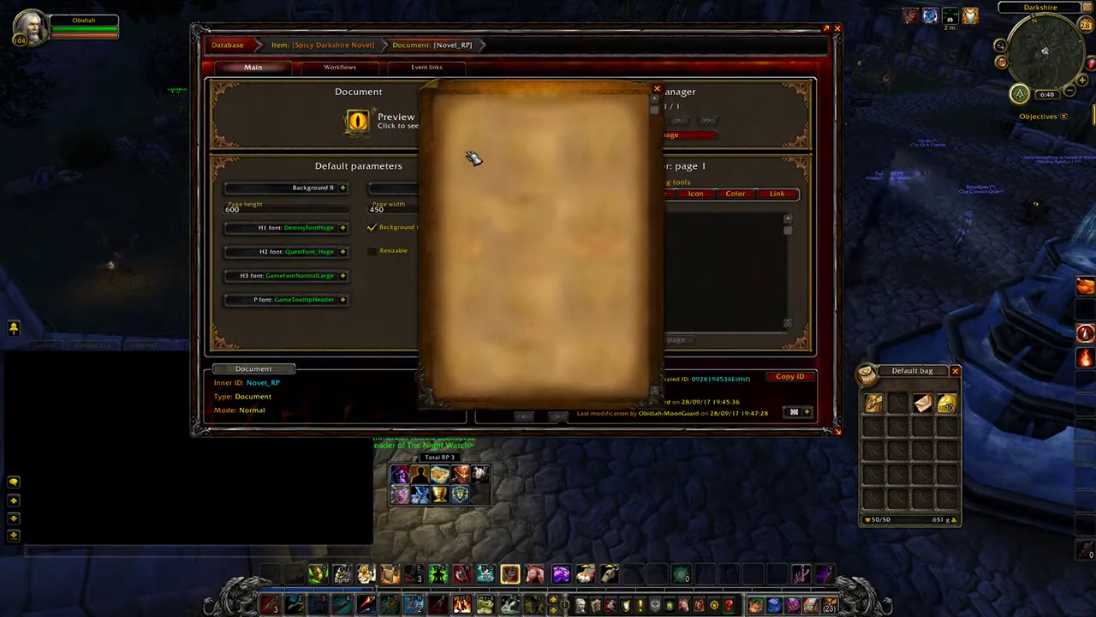
pyautogui.click(657, 89)
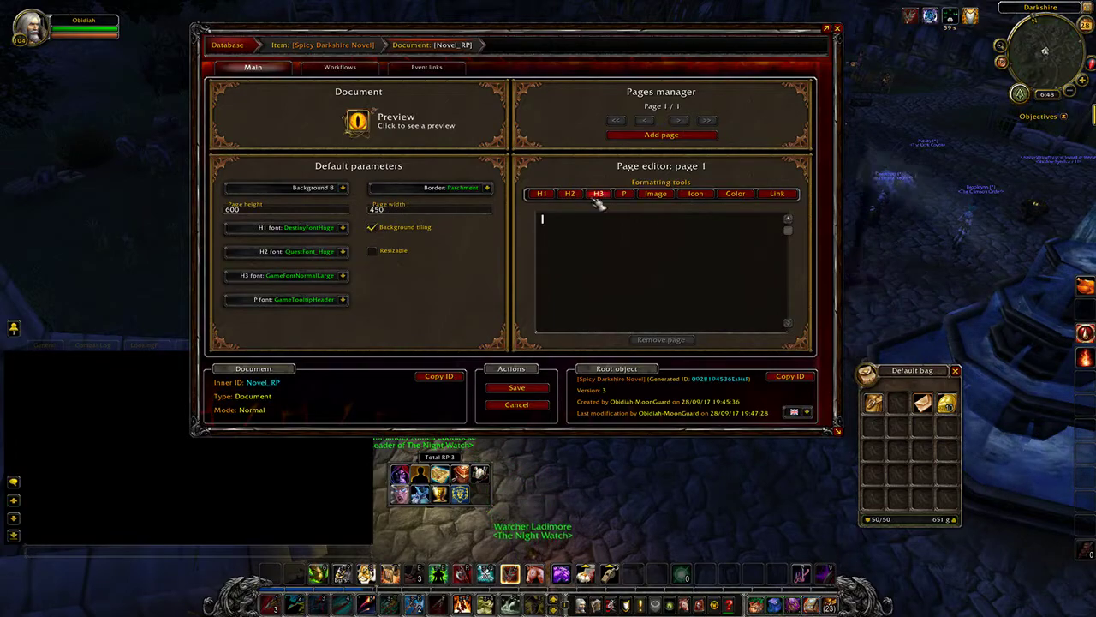
pyautogui.write('dfafdfaf adsf das fa sf dsaf dsa dsa sa sa sa as sa')
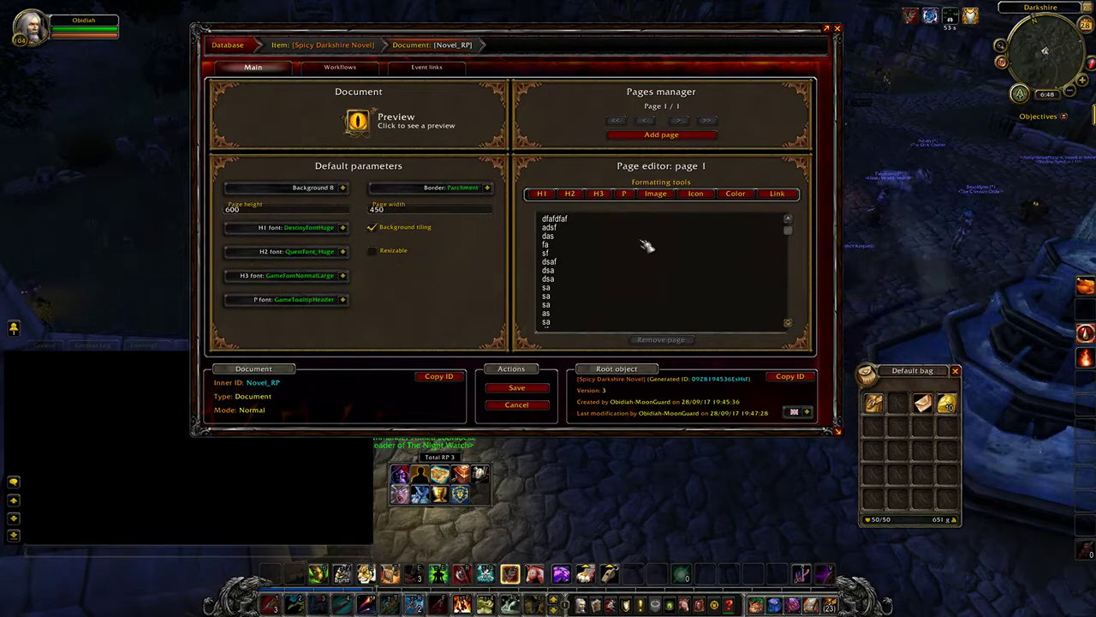
pyautogui.click(358, 120)
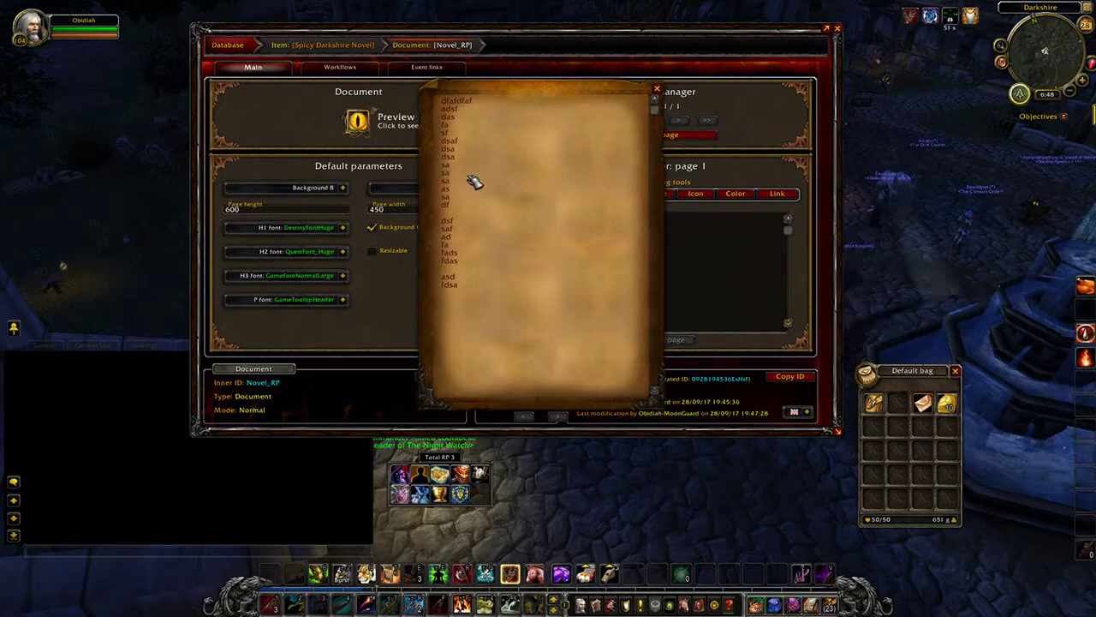
pyautogui.click(657, 88)
# Add a blank second page and preview the two-page document.
pyautogui.click(358, 120)
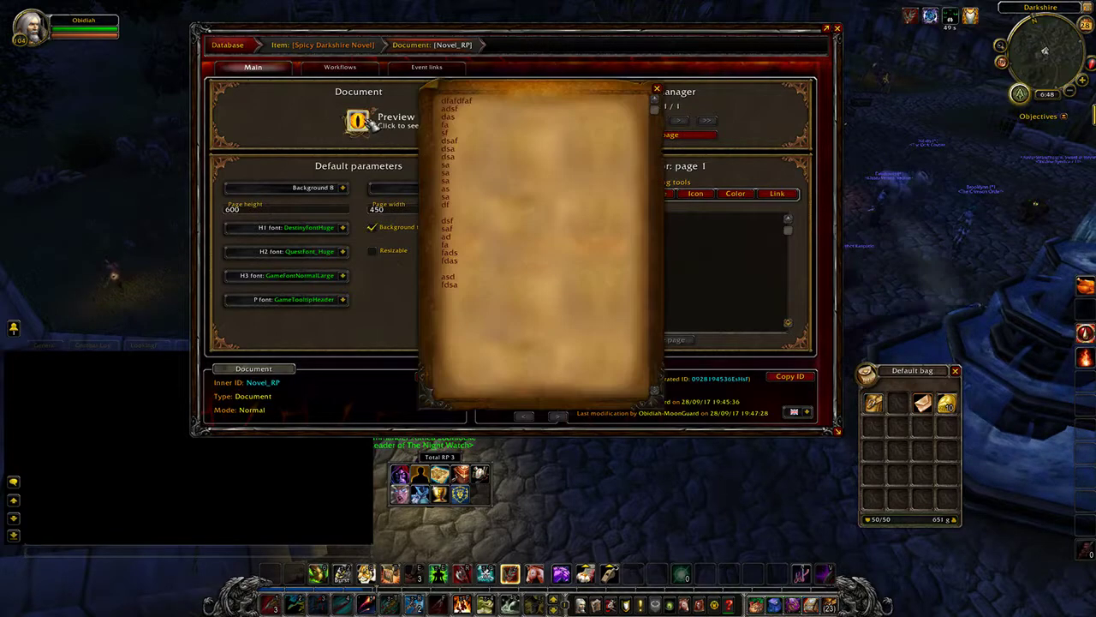
pyautogui.click(671, 95)
pyautogui.click(673, 135)
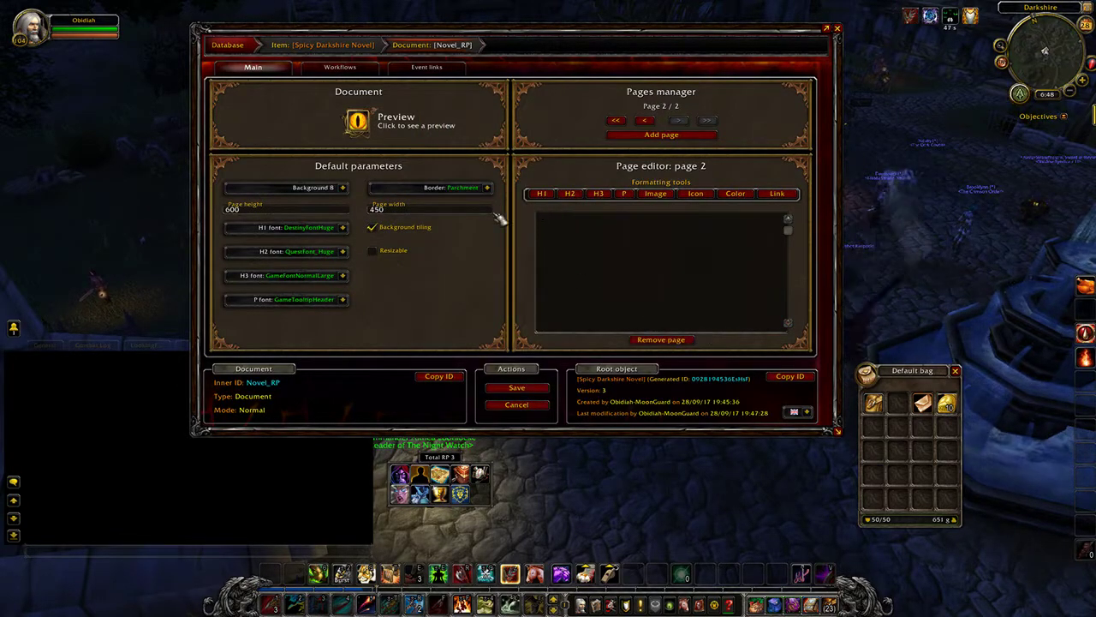
pyautogui.click(375, 124)
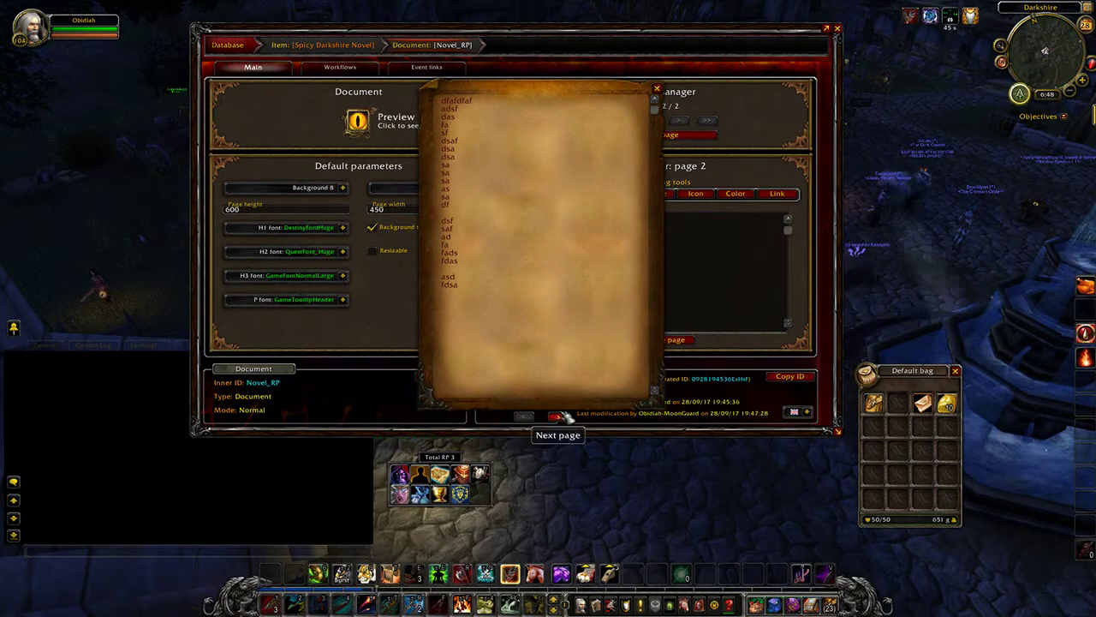
pyautogui.click(530, 417)
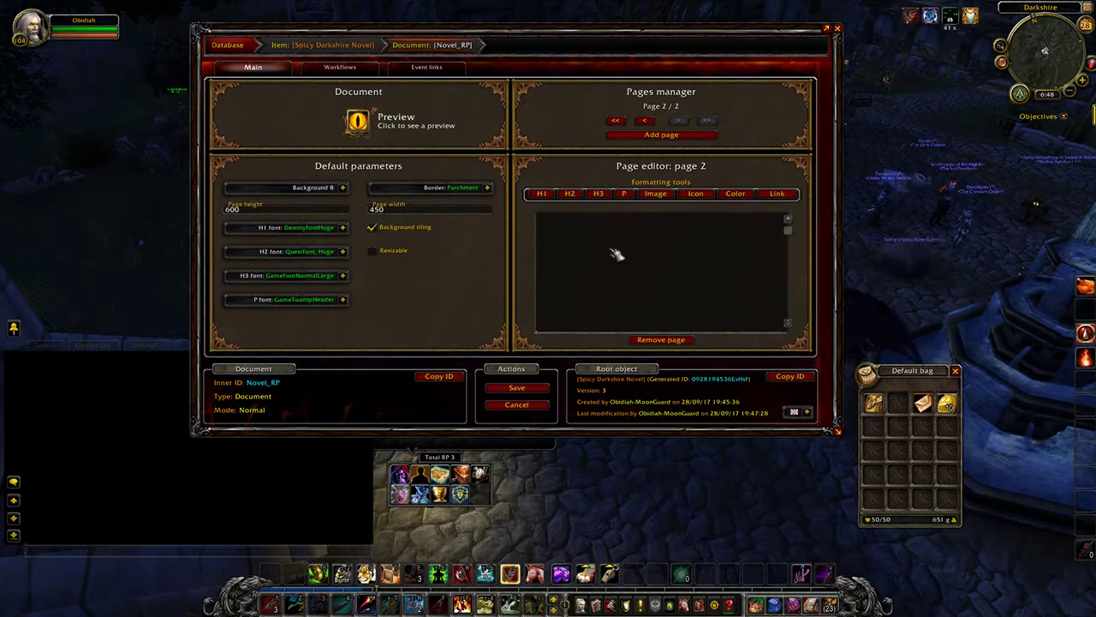
# Keep Background 8 and the Parchment border, and set page width to 900, checking the preview.
pyautogui.click(341, 188)
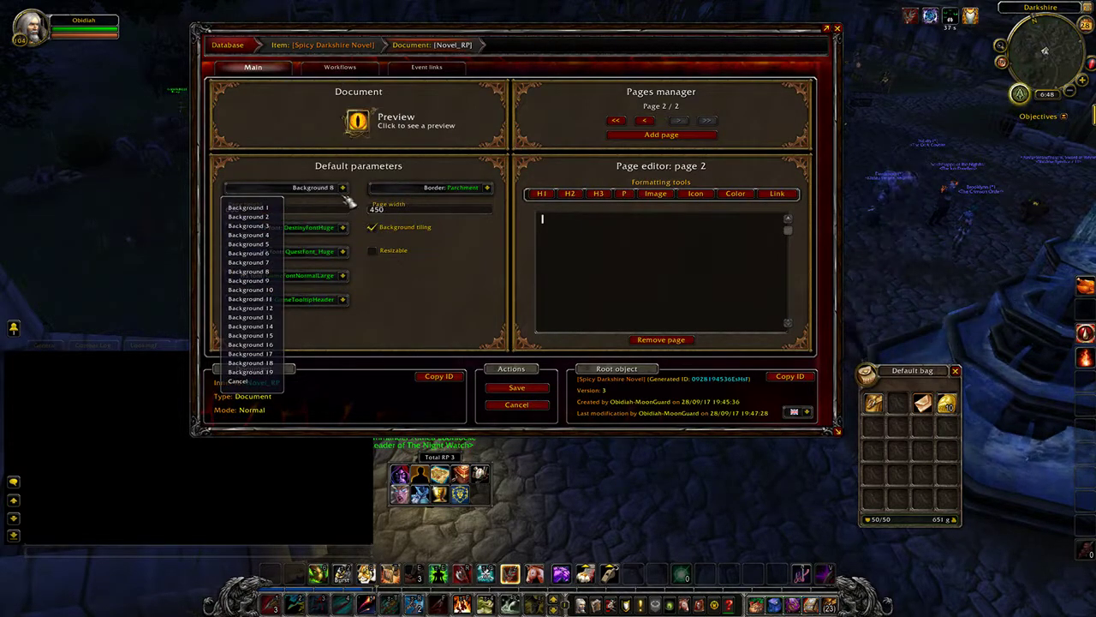
pyautogui.click(345, 191)
pyautogui.click(495, 190)
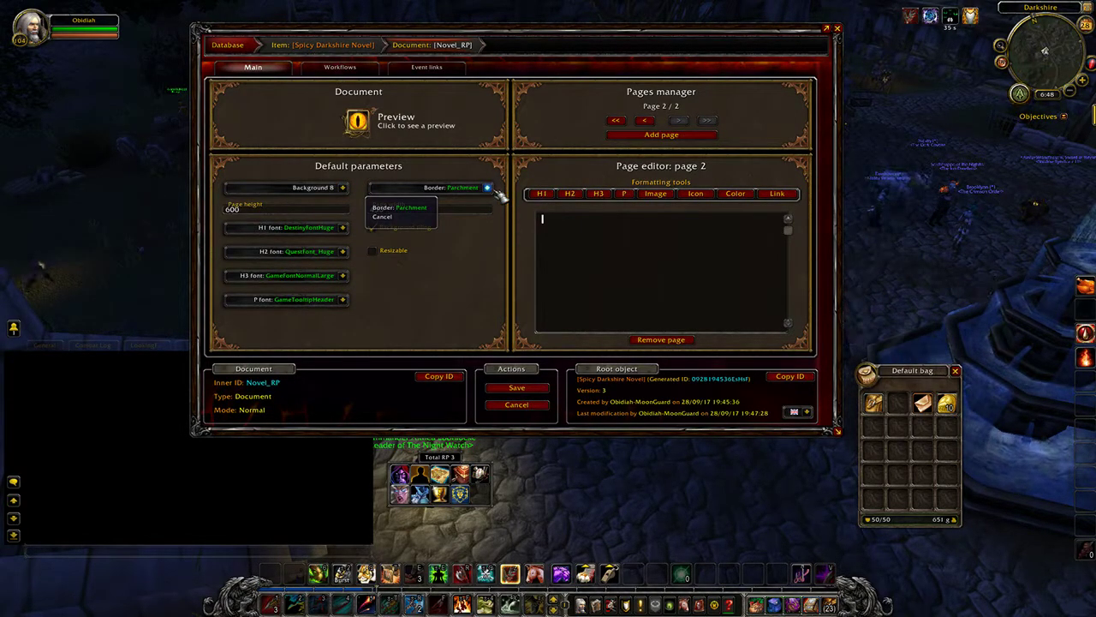
pyautogui.click(401, 207)
pyautogui.write('900')
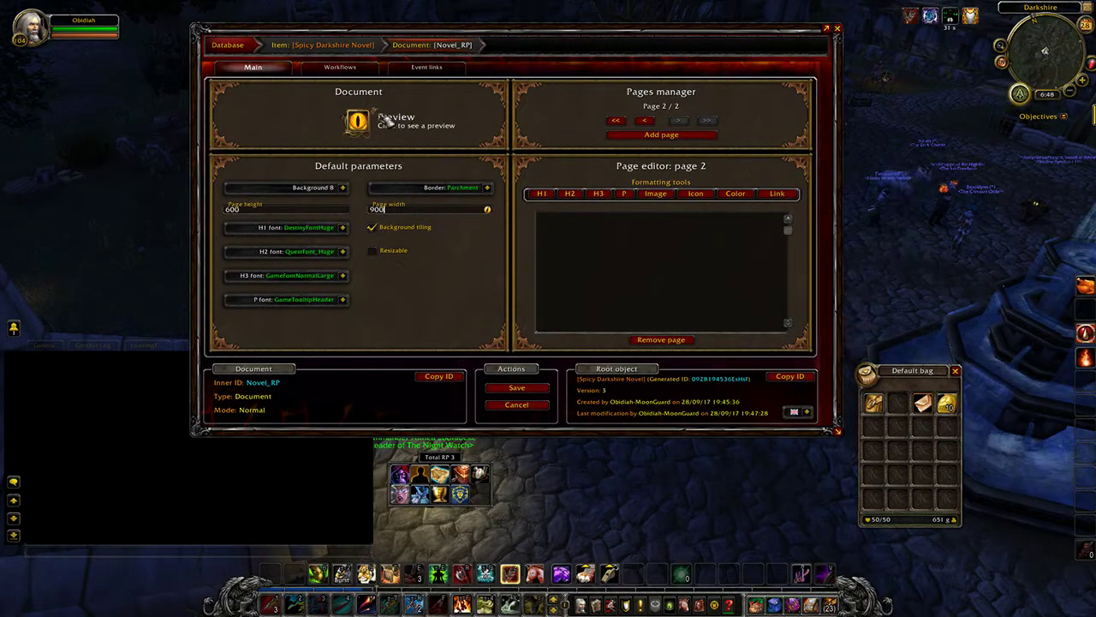
pyautogui.click(383, 118)
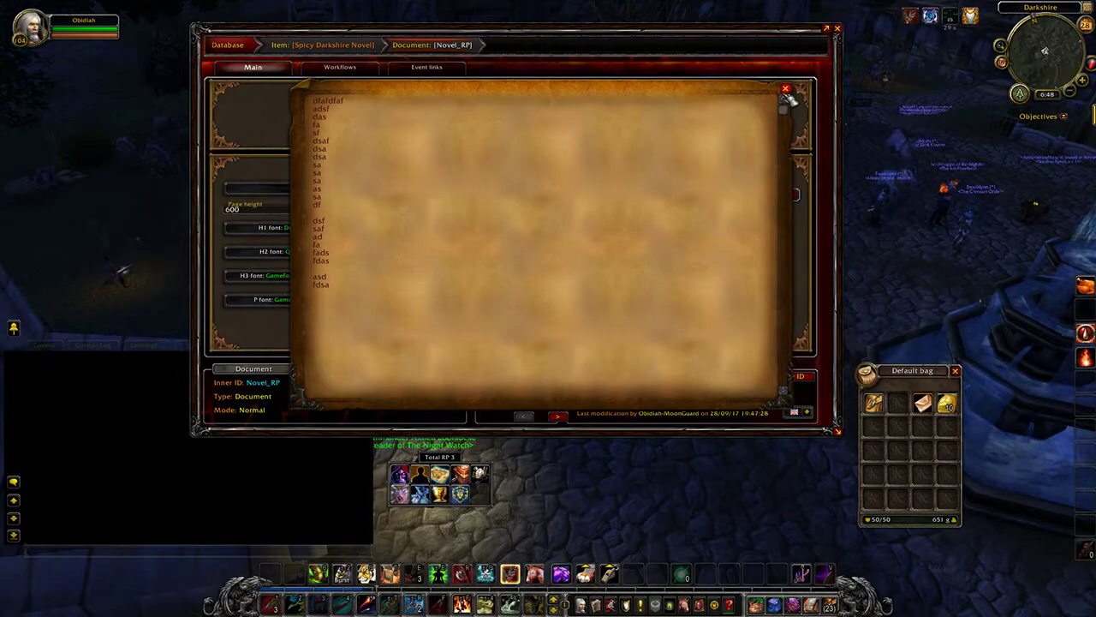
pyautogui.click(786, 89)
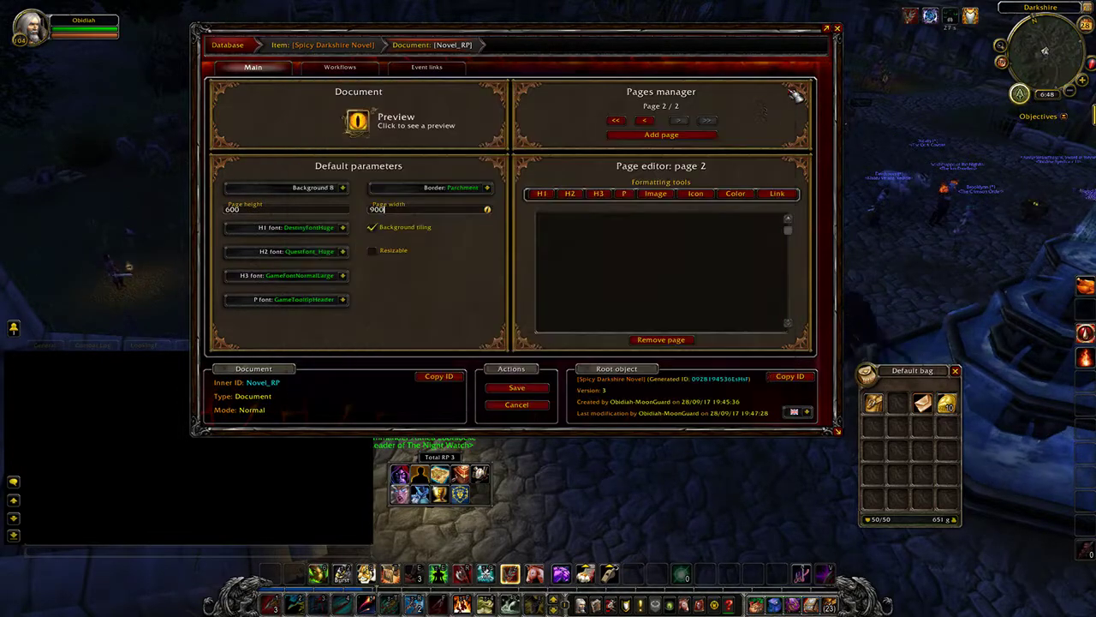
# Keep DestinyFontHuge for H1, untick Resizable after testing it, and save as version 4.
pyautogui.click(343, 227)
pyautogui.click(343, 227)
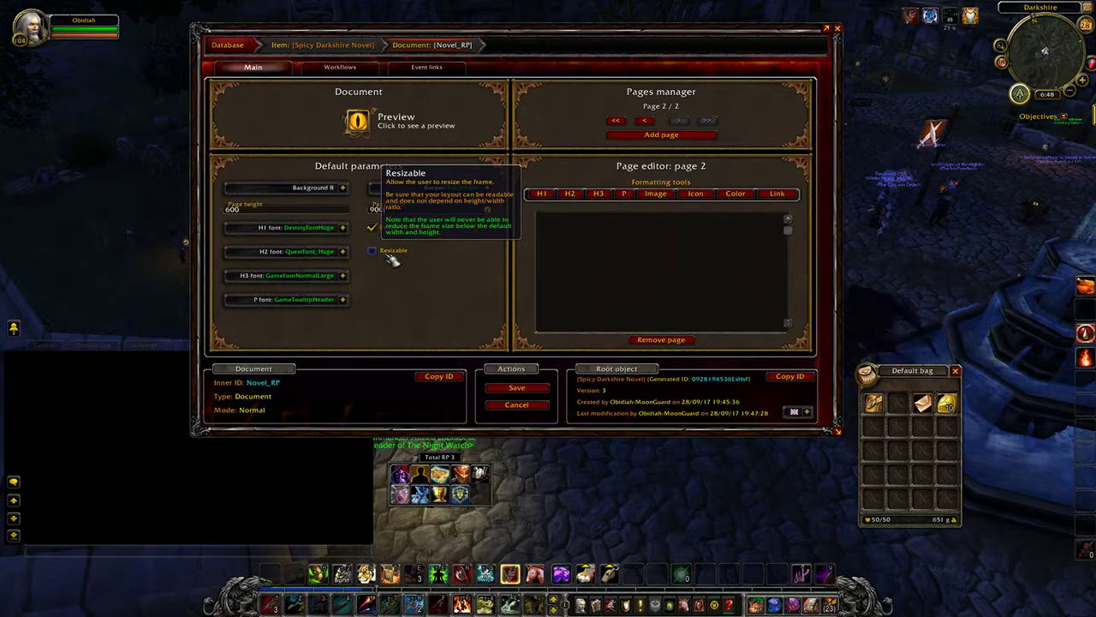
pyautogui.click(357, 120)
pyautogui.moveTo(785, 401); pyautogui.dragTo(614, 299)
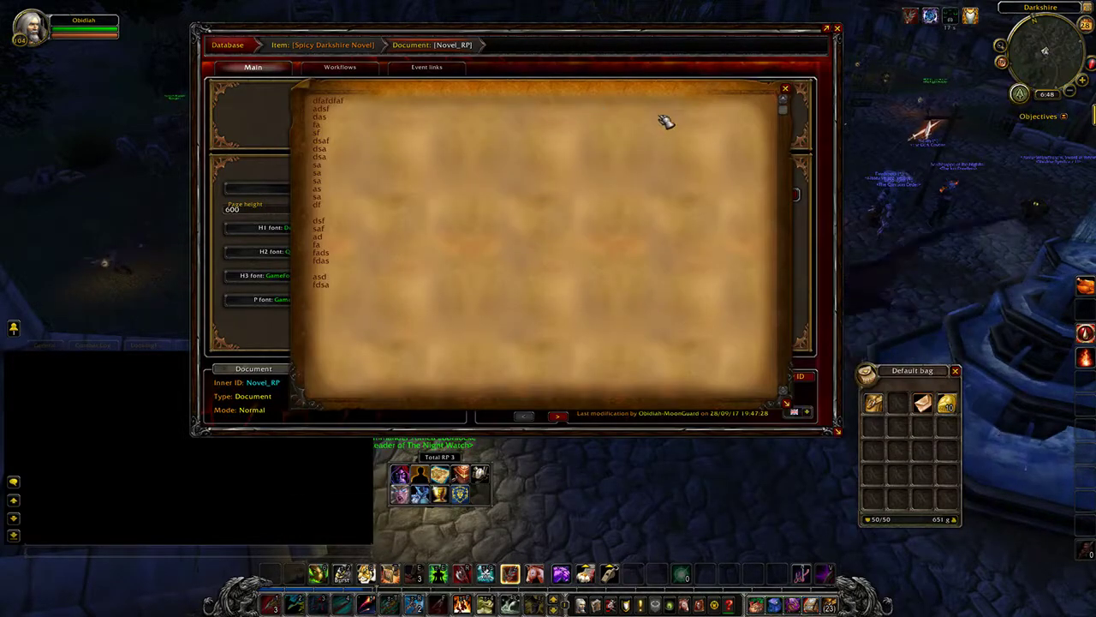
pyautogui.click(805, 96)
pyautogui.click(404, 250)
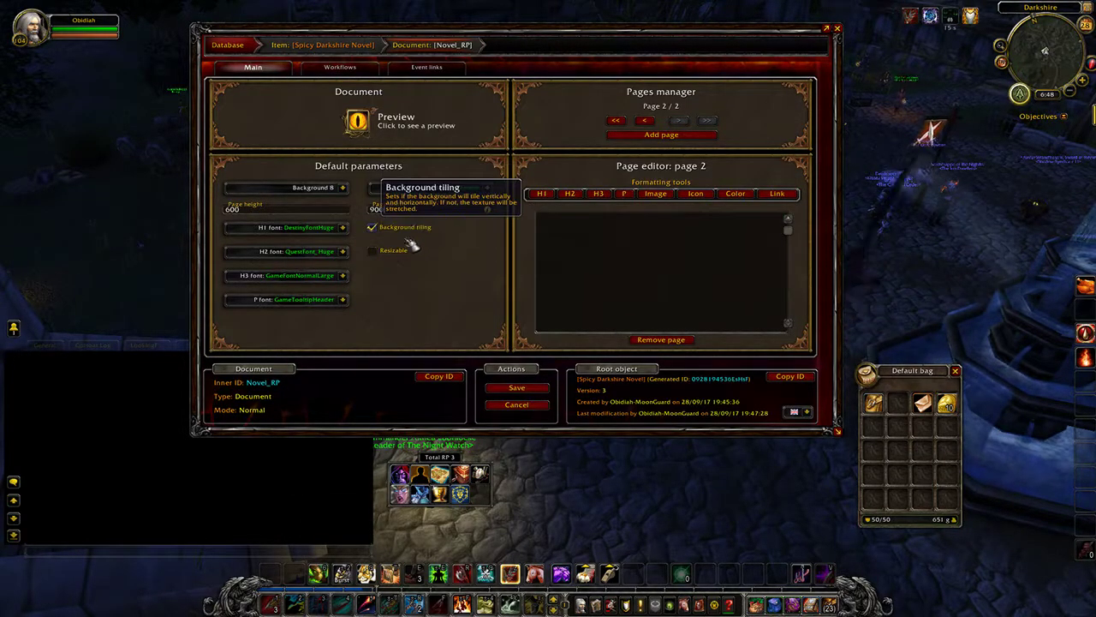
pyautogui.click(517, 387)
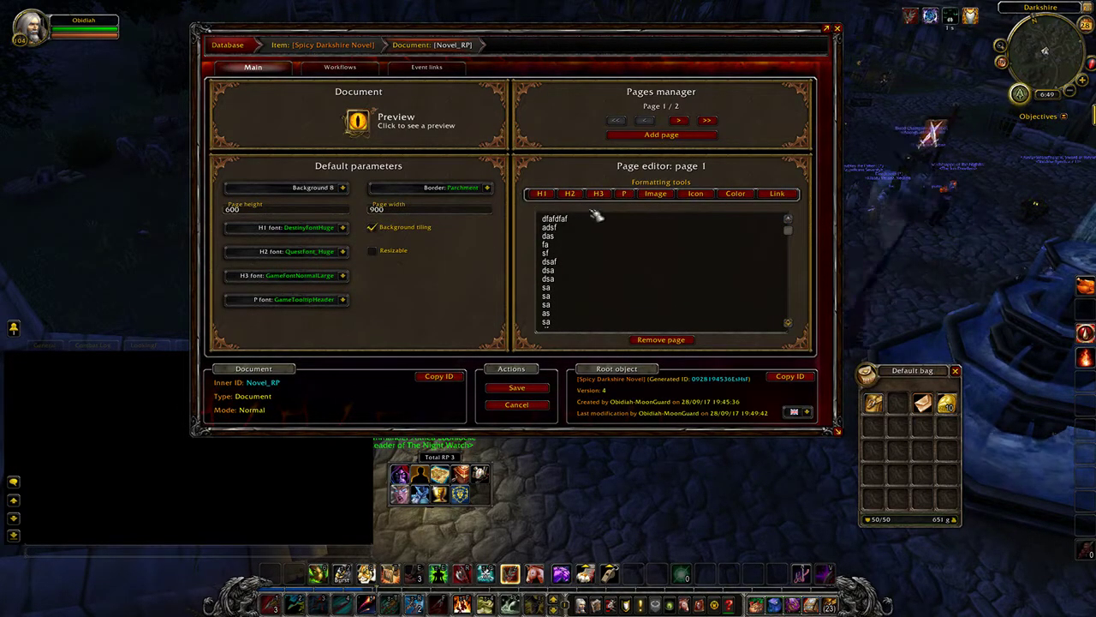
# Return to the Spicy Darkshire Novel item and open its empty On use workflow.
pyautogui.click(336, 47)
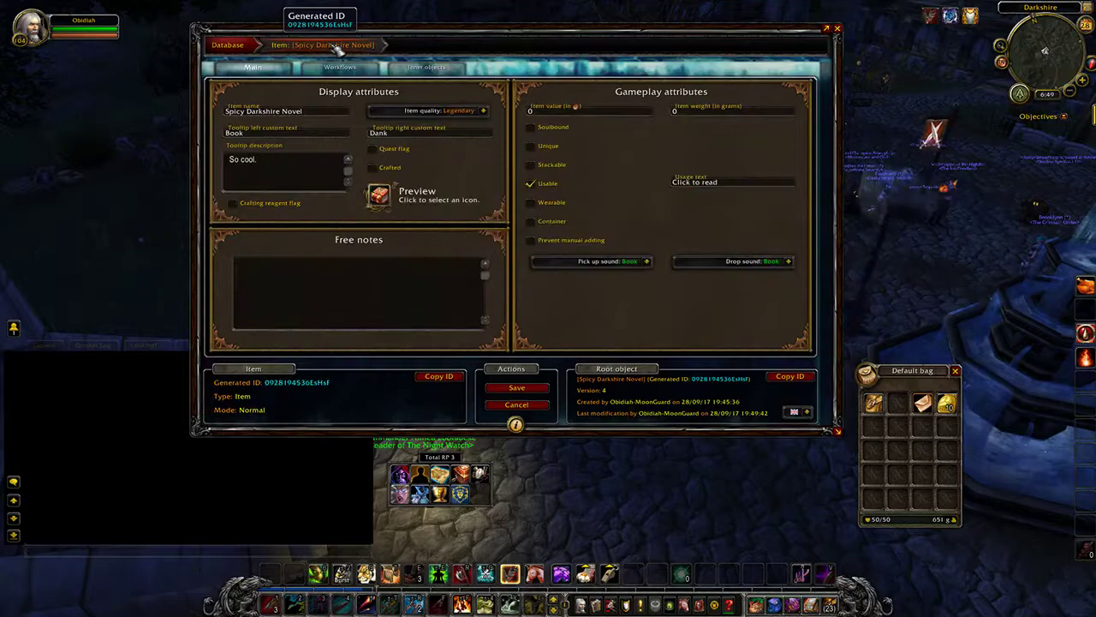
pyautogui.click(426, 67)
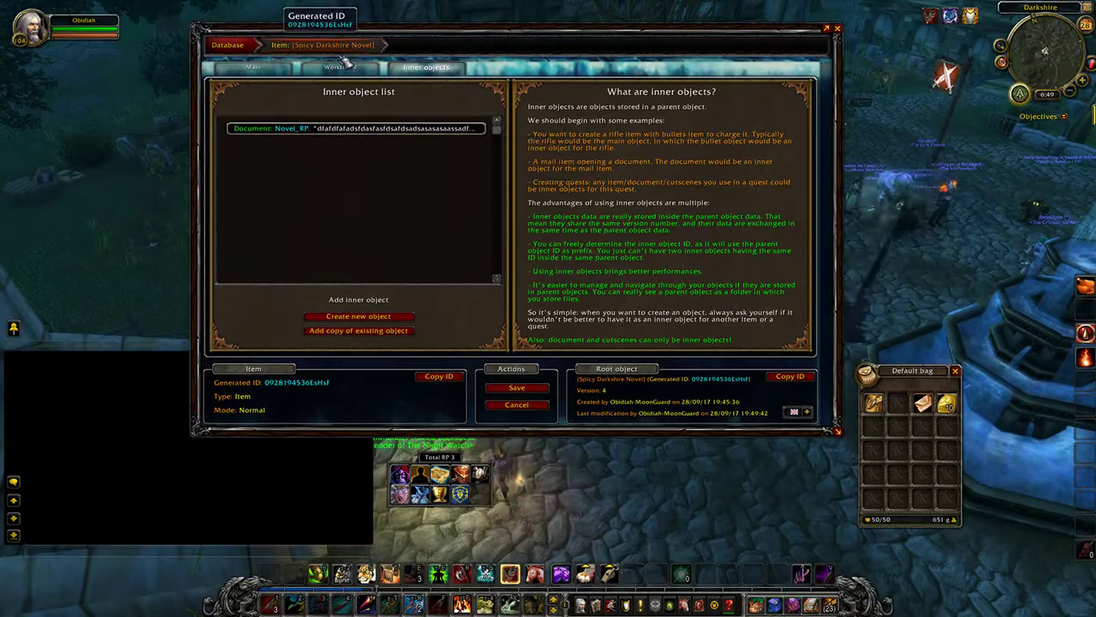
pyautogui.click(288, 67)
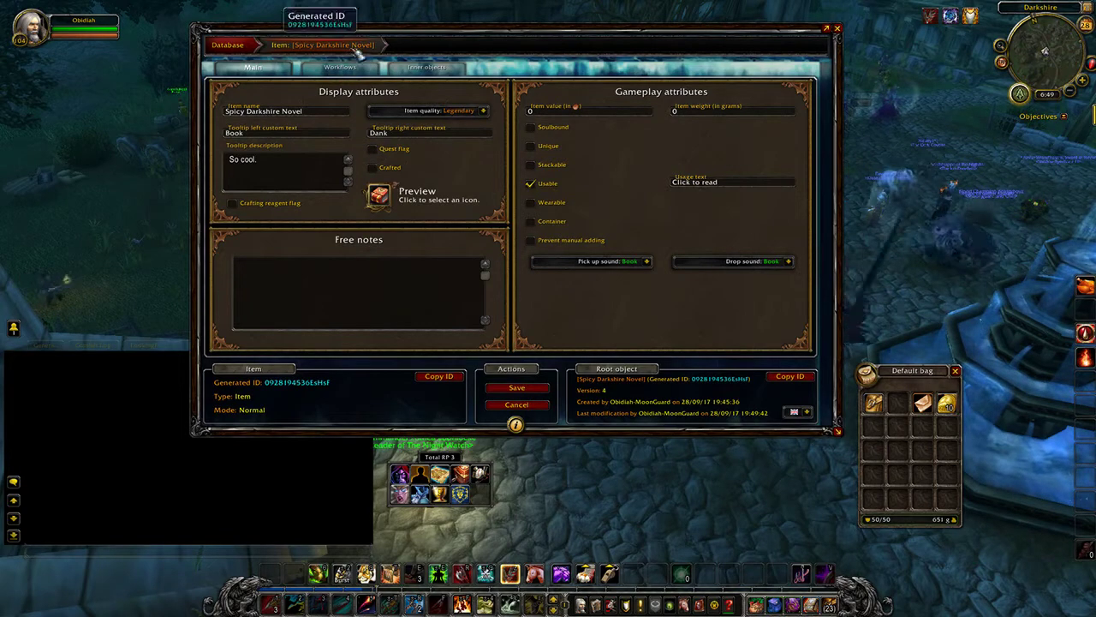
pyautogui.click(343, 73)
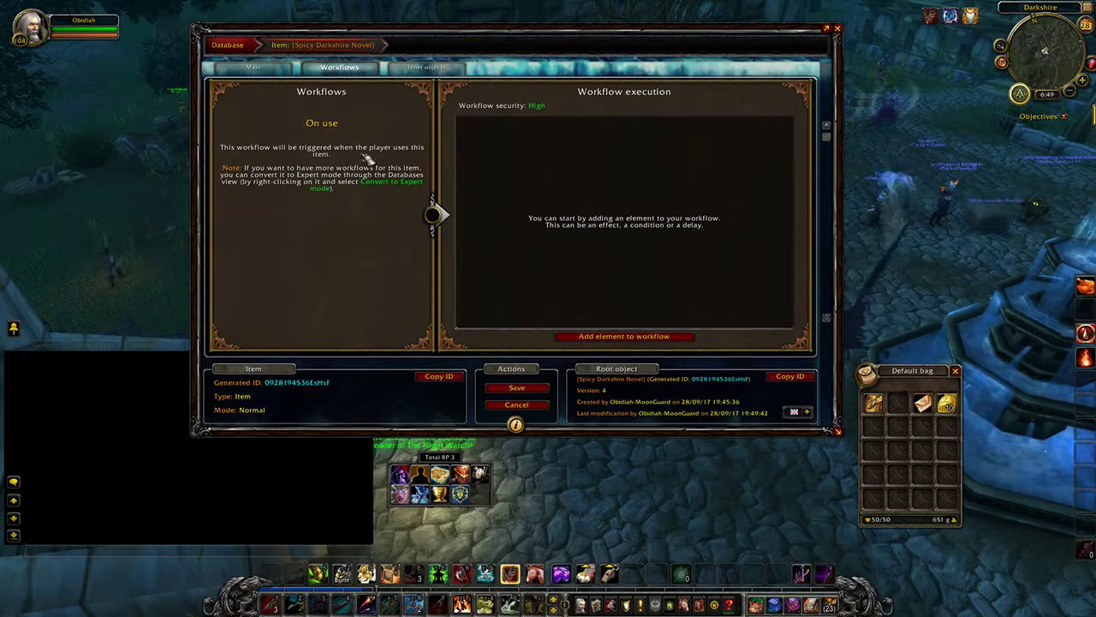
# Add a Display document effect to the novel's On use workflow.
pyautogui.click(651, 336)
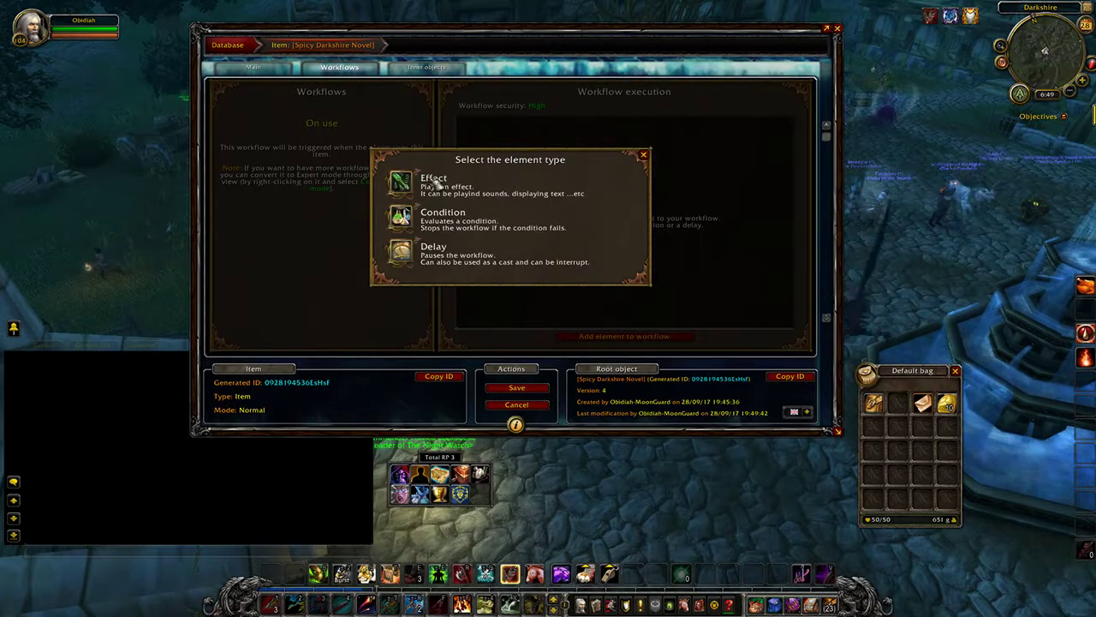
pyautogui.click(401, 182)
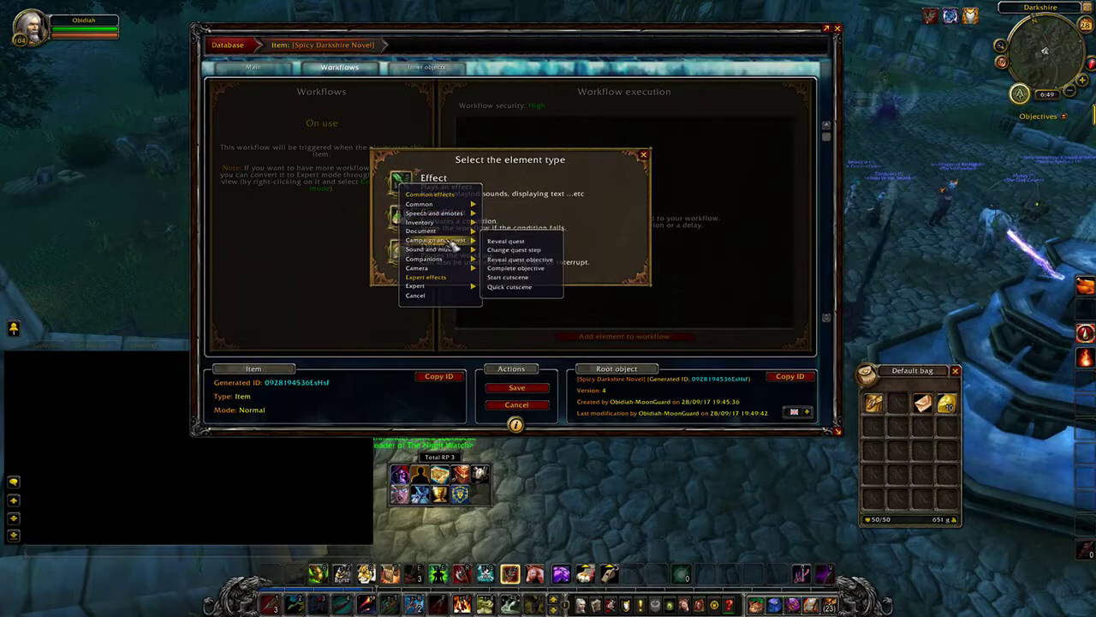
pyautogui.moveTo(437, 231)
pyautogui.click(512, 232)
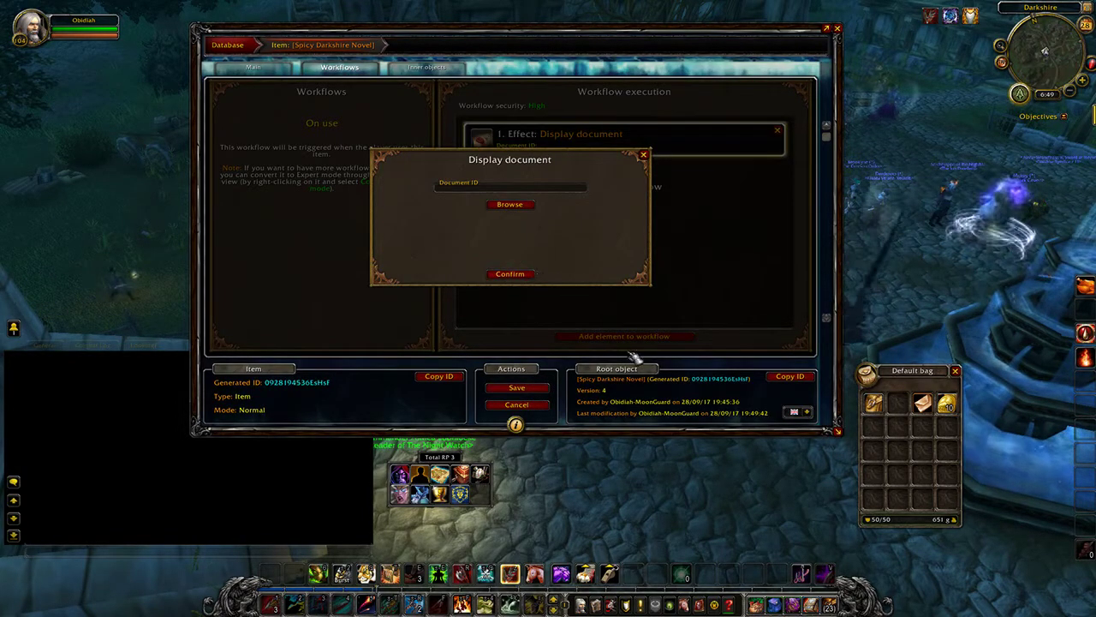
# Point the effect at the Novel_RP document and save the item as version 5.
pyautogui.click(504, 204)
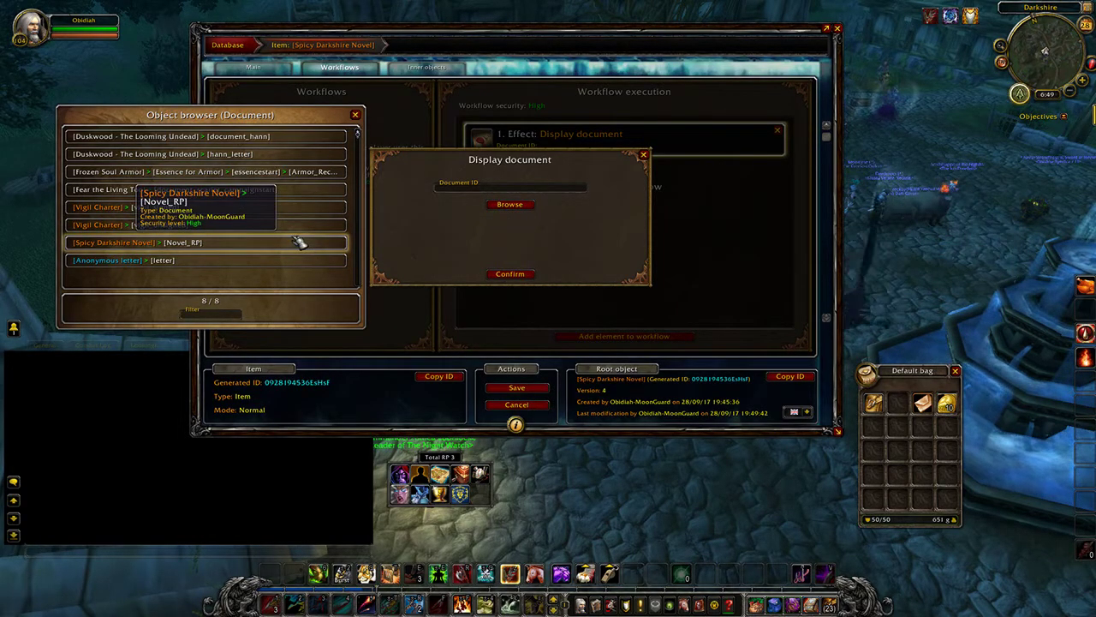
pyautogui.write('rp')
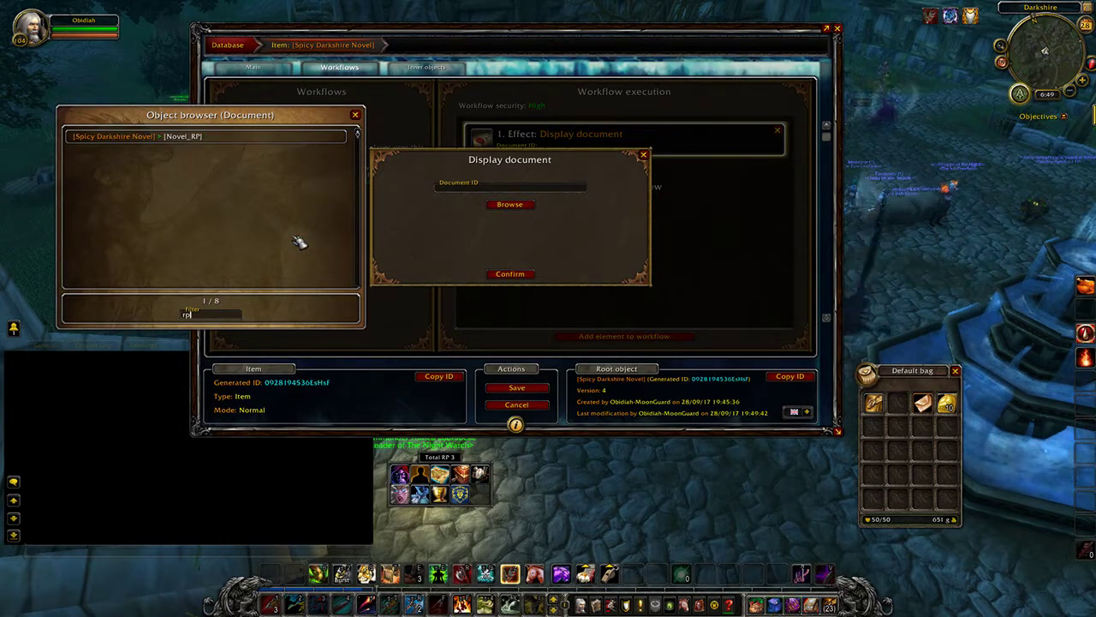
pyautogui.click(206, 139)
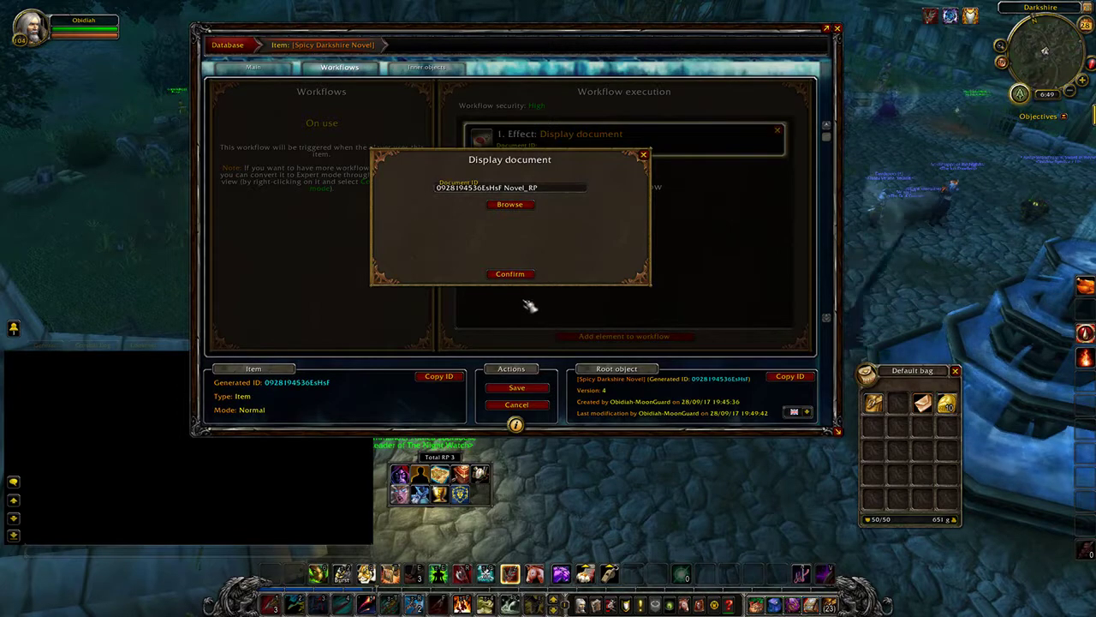
pyautogui.click(511, 274)
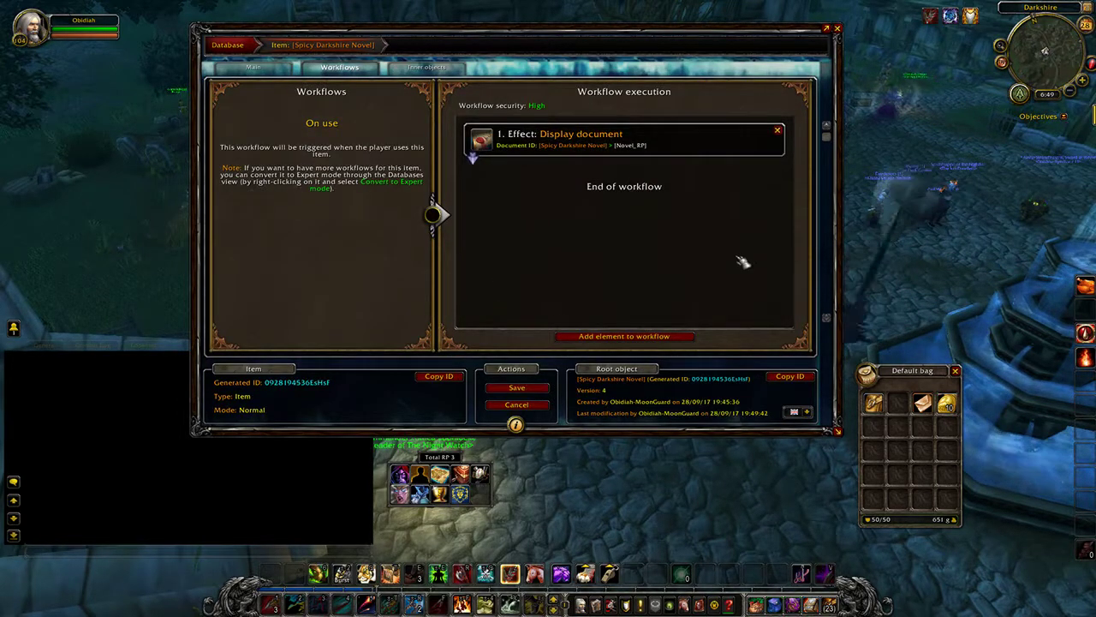
pyautogui.click(538, 388)
pyautogui.click(339, 68)
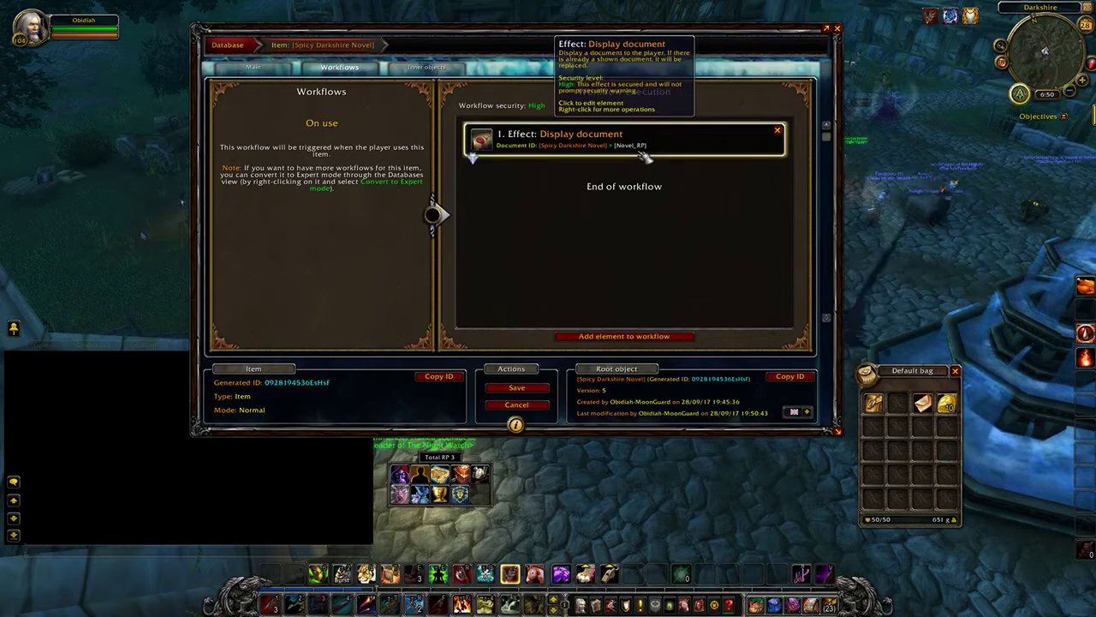
# Add one copy of the Spicy Darkshire Novel to the main inventory from the Database.
pyautogui.click(253, 48)
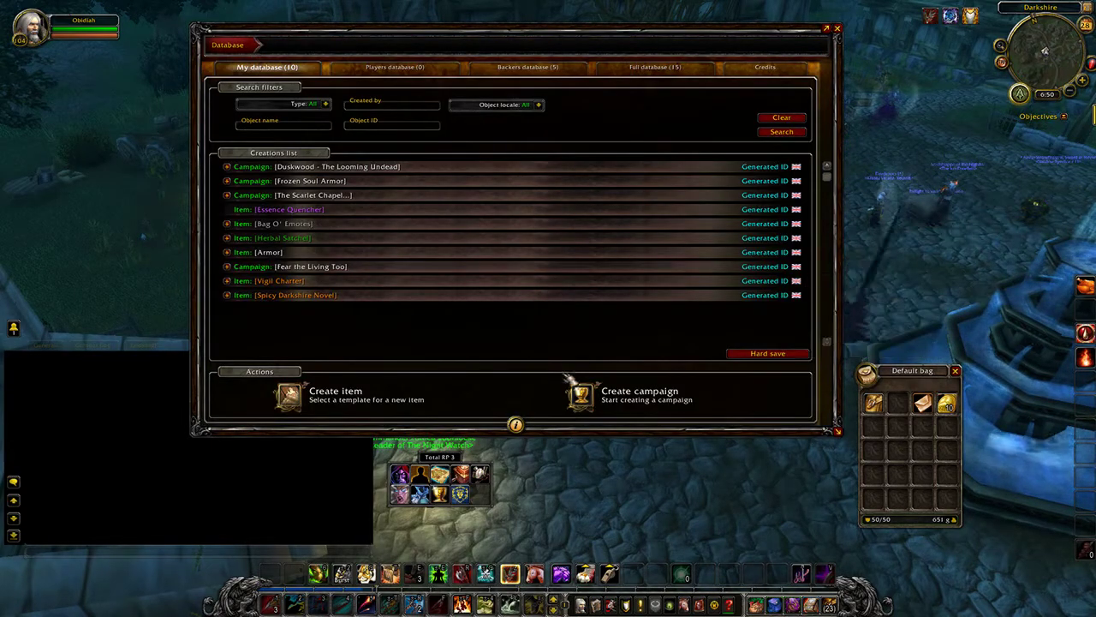
pyautogui.rightClick(315, 296)
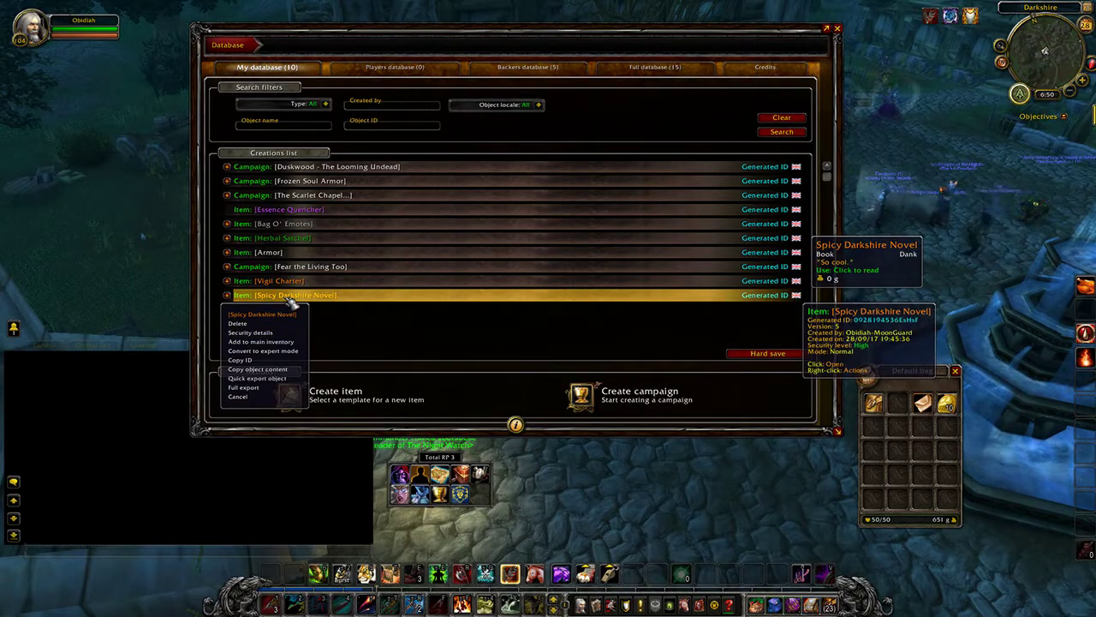
pyautogui.click(262, 342)
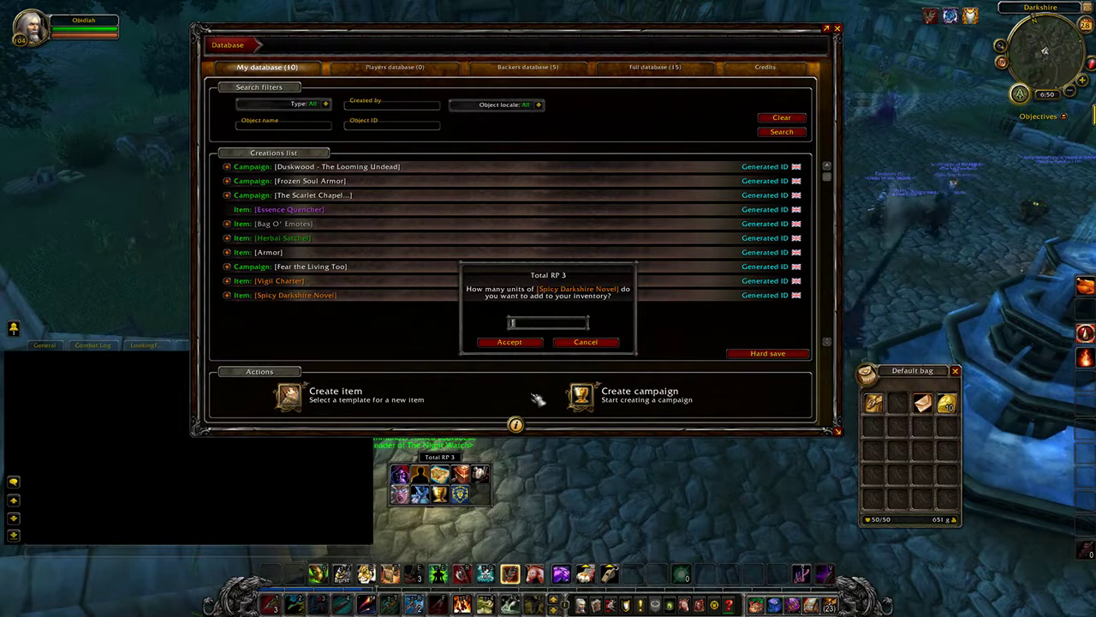
pyautogui.click(506, 342)
# Move the novel to another bag slot and use it to open its parchment document.
pyautogui.moveTo(897, 454); pyautogui.dragTo(873, 498)
pyautogui.rightClick(873, 499)
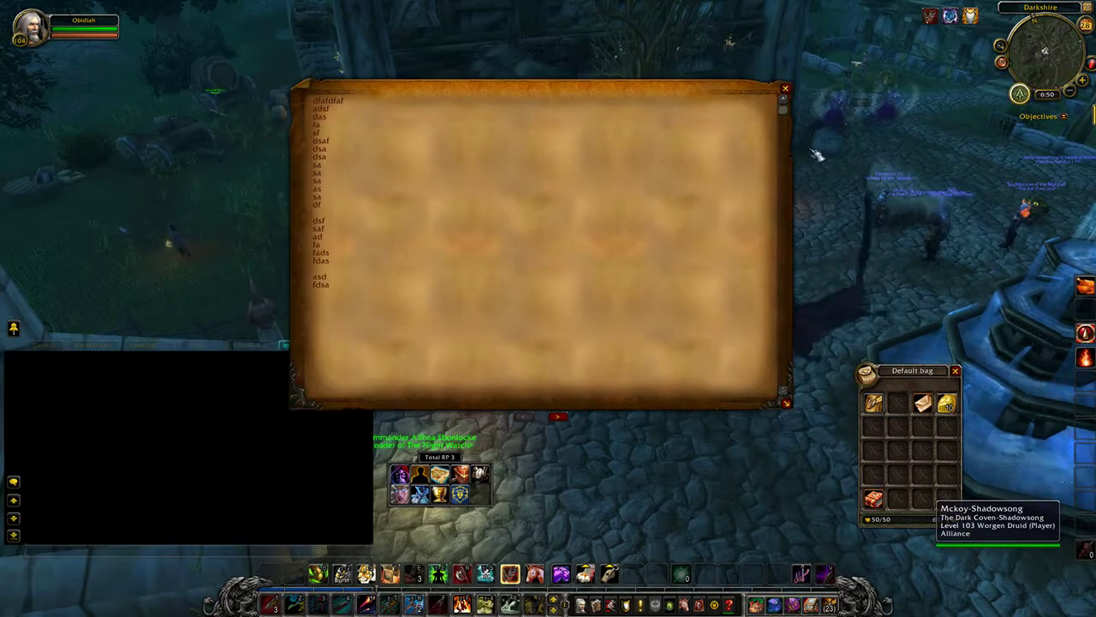
pyautogui.press('Escape')
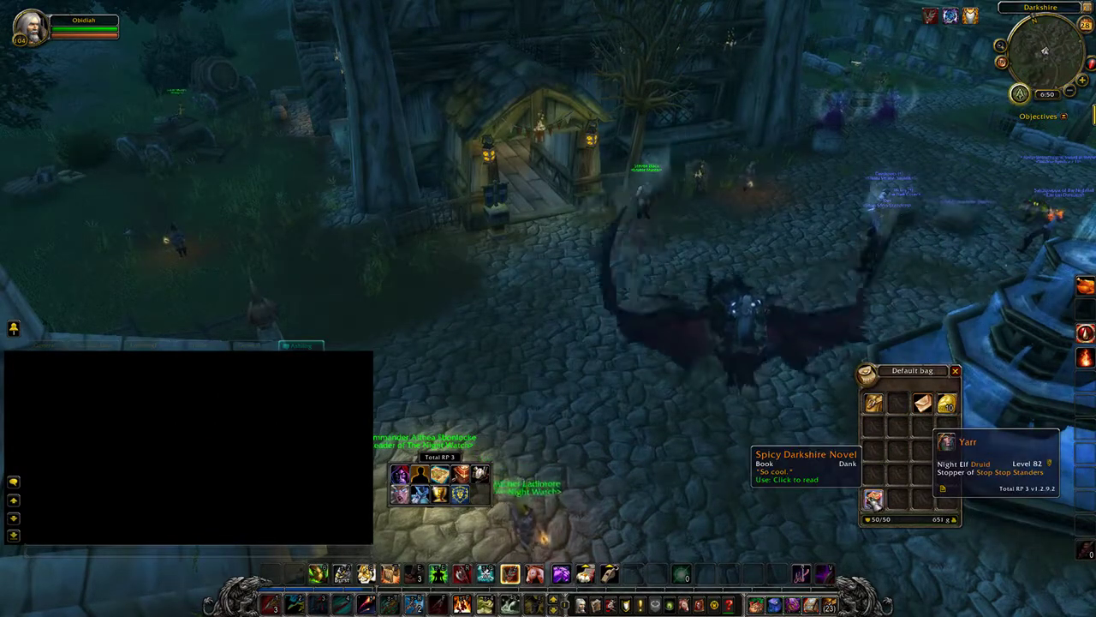
pyautogui.rightClick(873, 499)
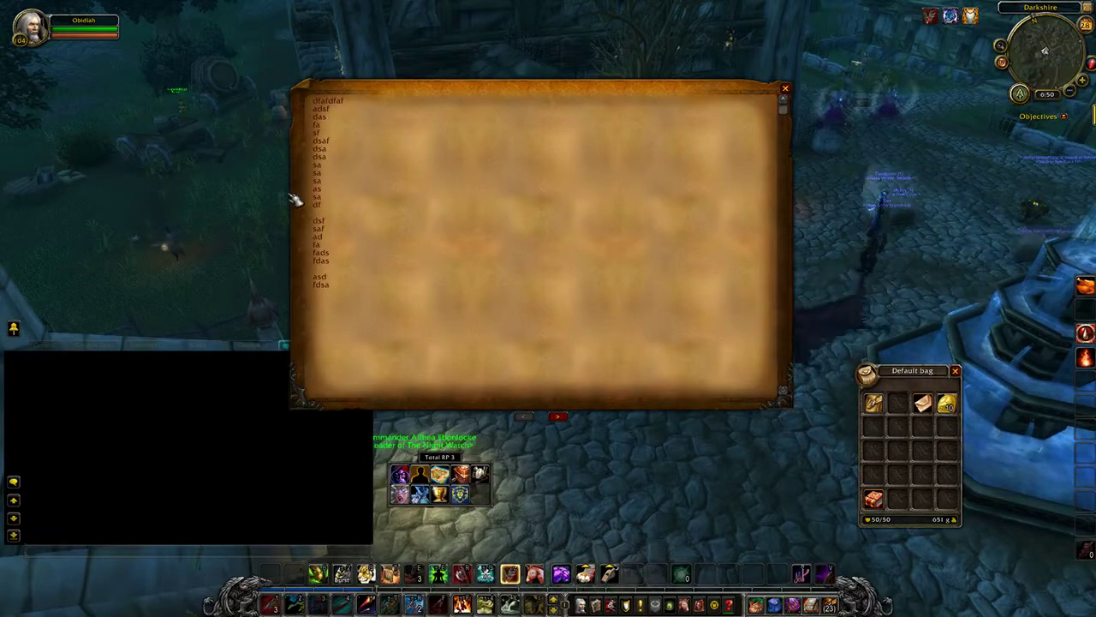
pyautogui.click(784, 89)
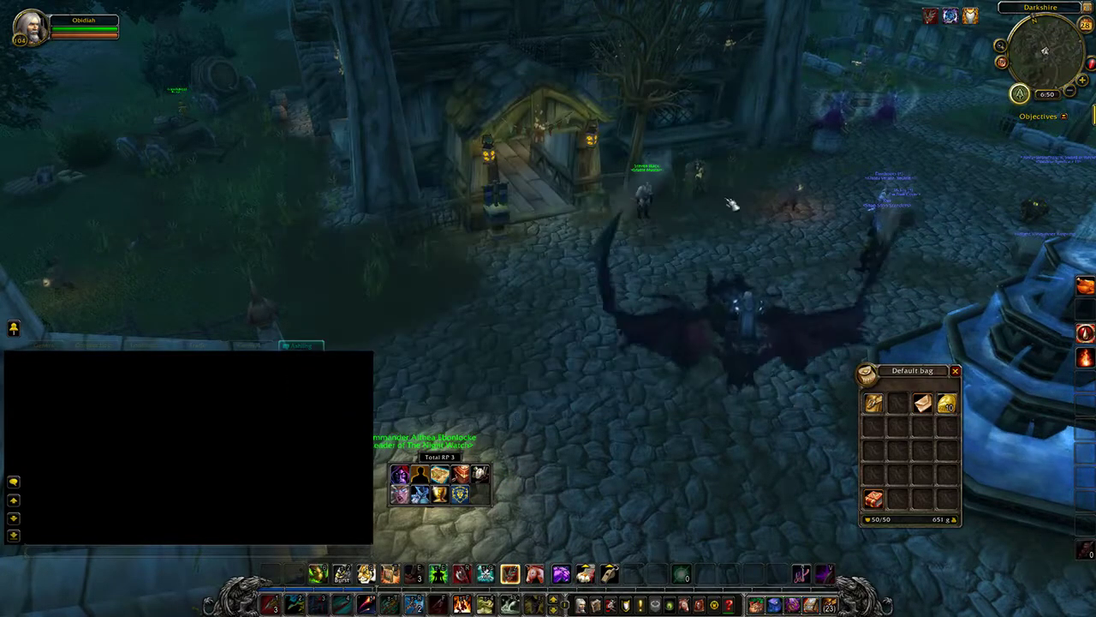
pyautogui.moveTo(756, 256); pyautogui.dragTo(548, 257)
pyautogui.moveTo(856, 415); pyautogui.dragTo(856, 415)
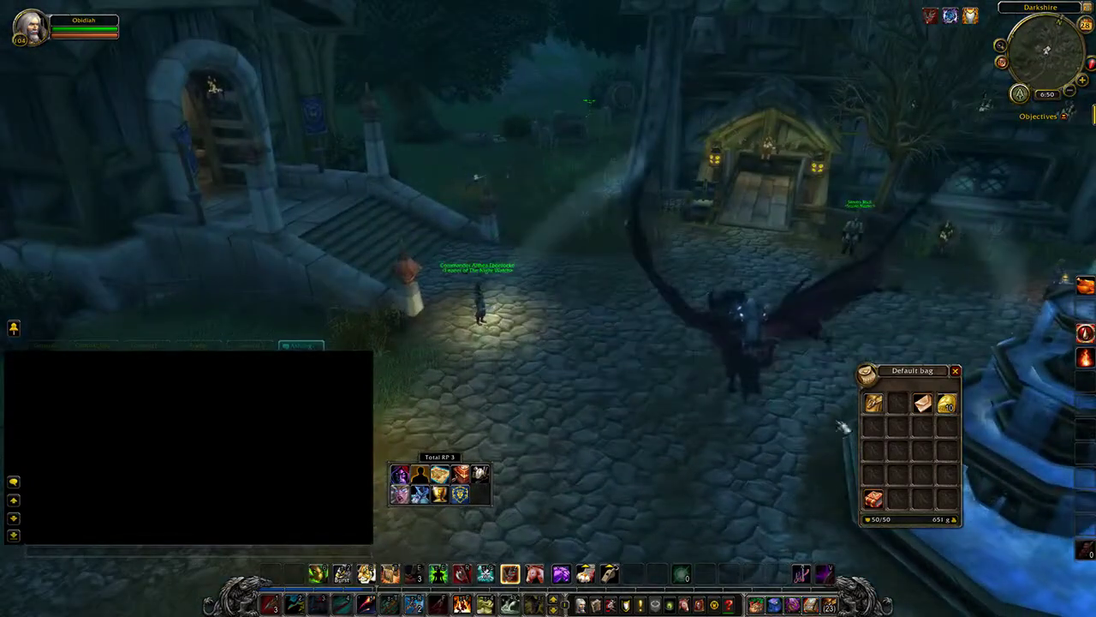
pyautogui.moveTo(855, 454); pyautogui.dragTo(855, 454)
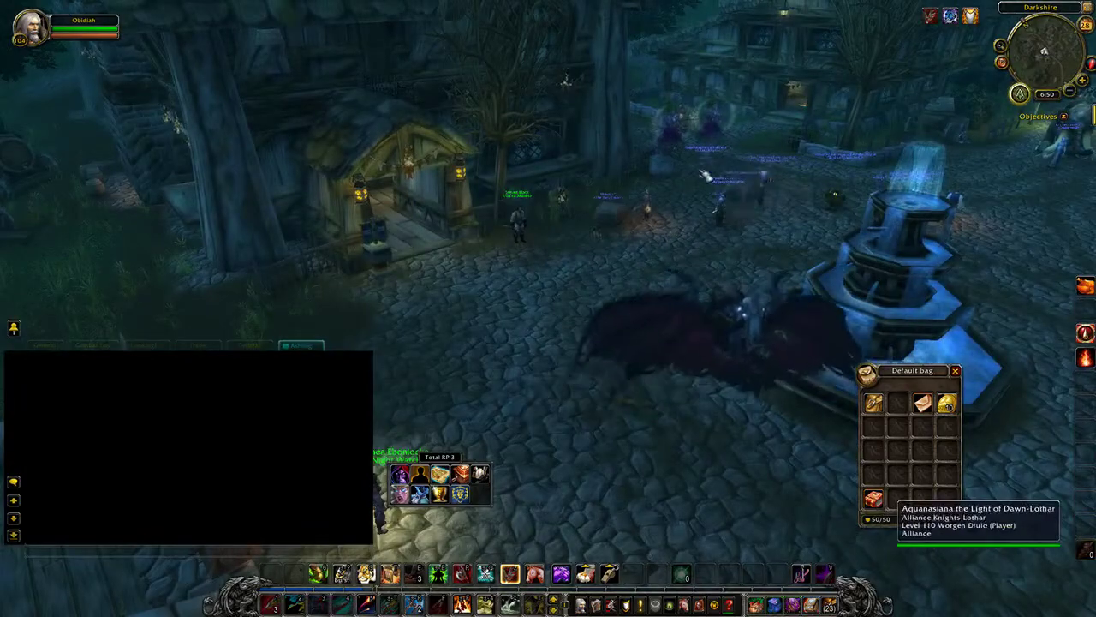
pyautogui.moveTo(886, 511); pyautogui.dragTo(781, 378)
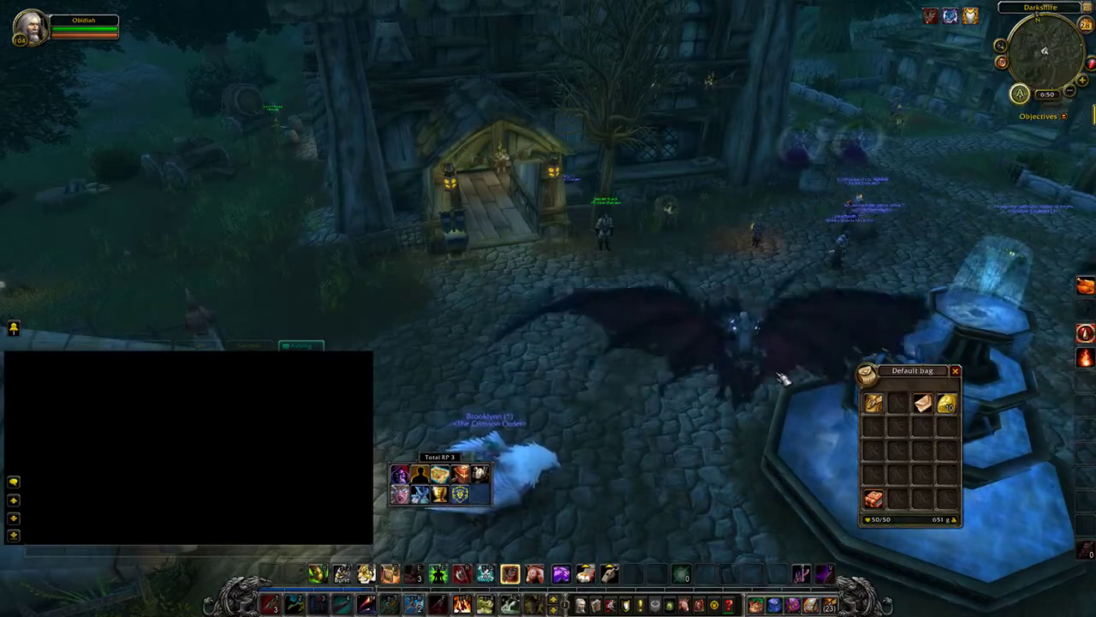
pyautogui.moveTo(781, 383); pyautogui.dragTo(781, 383)
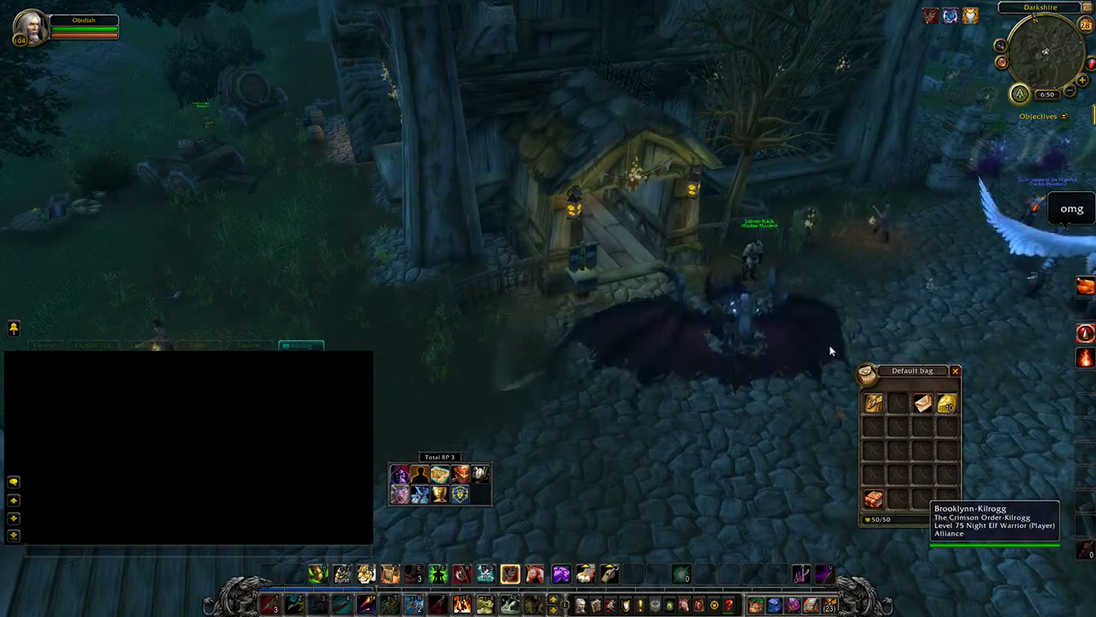
pyautogui.press('d')
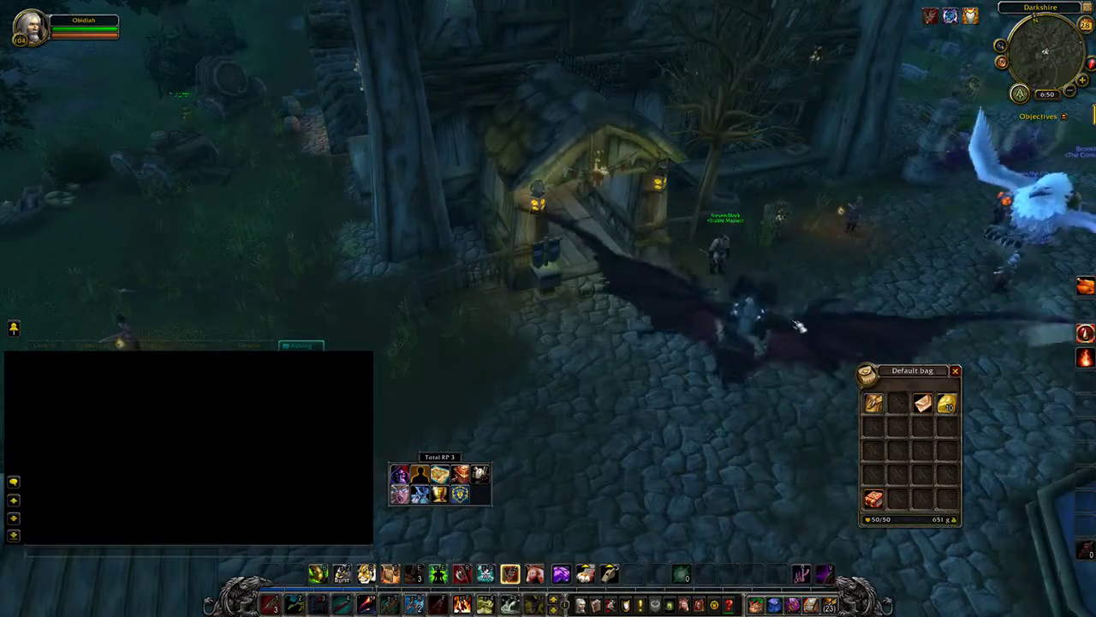
pyautogui.rightClick(925, 403)
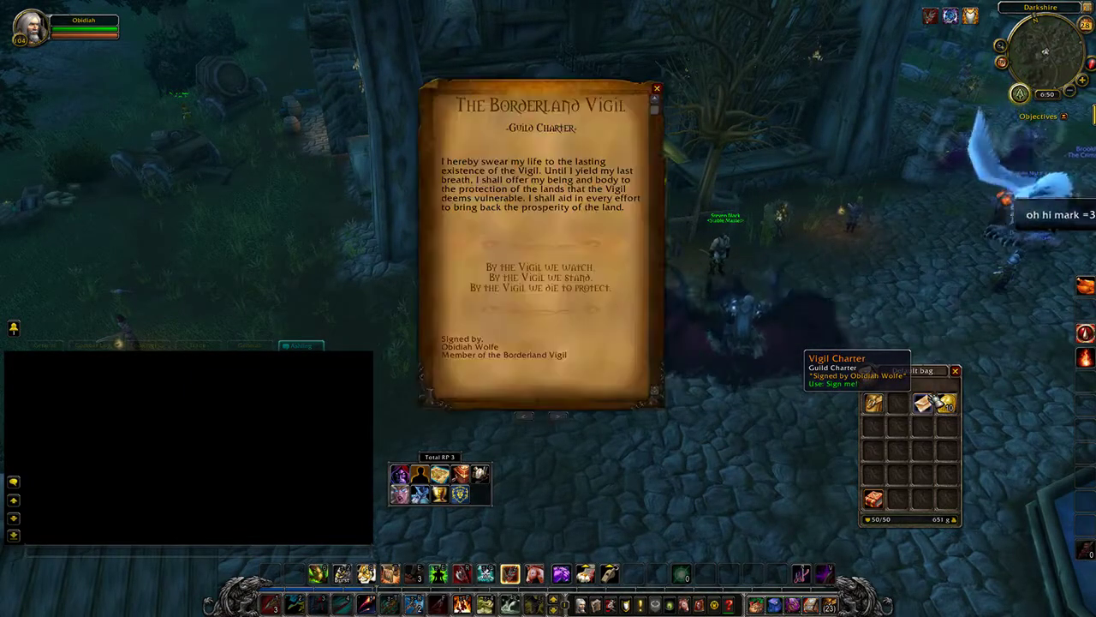
pyautogui.moveTo(580, 114); pyautogui.dragTo(576, 123)
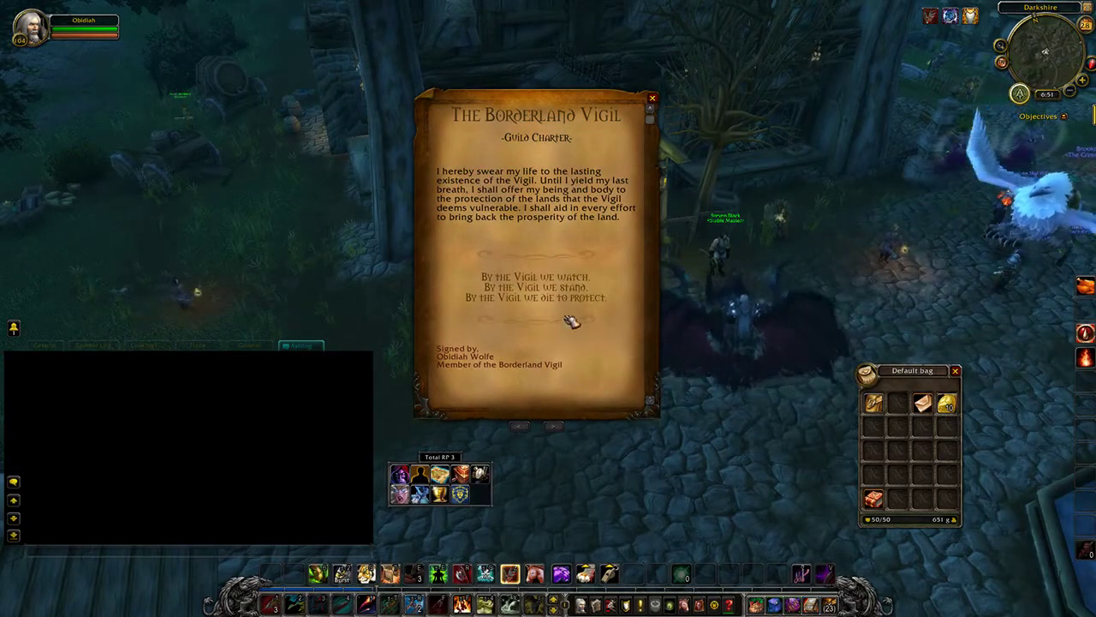
pyautogui.click(651, 98)
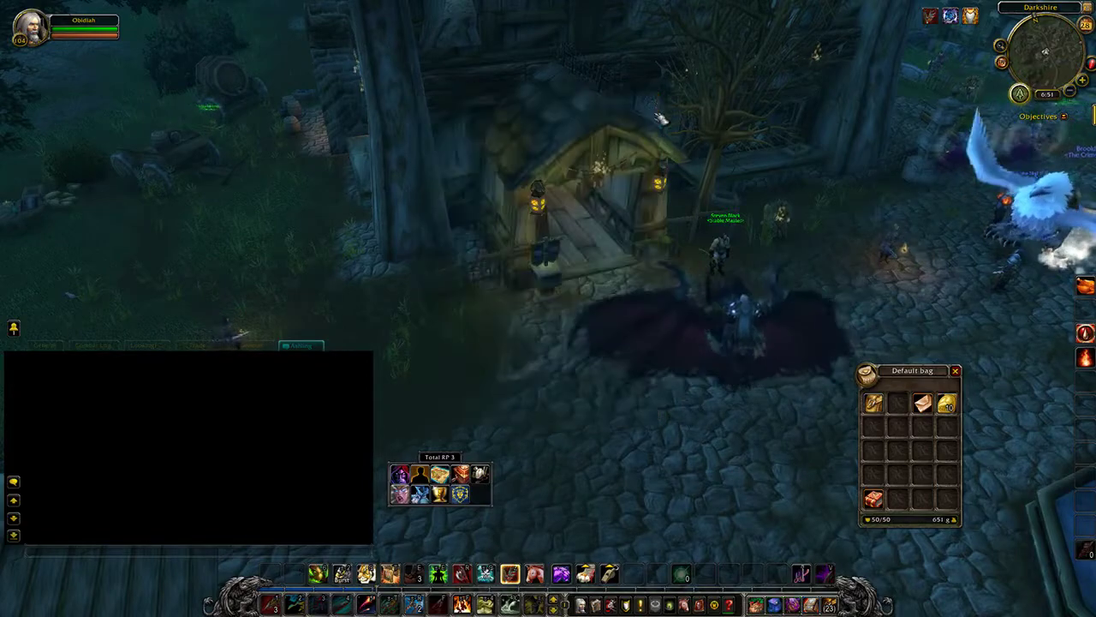
pyautogui.press('a')
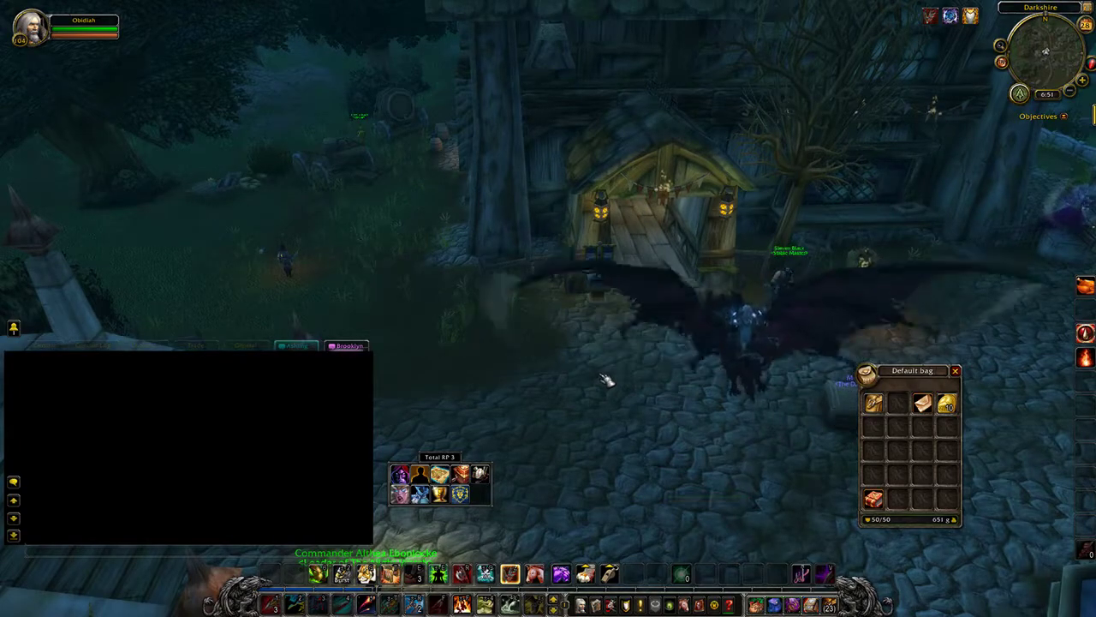
pyautogui.press('d')
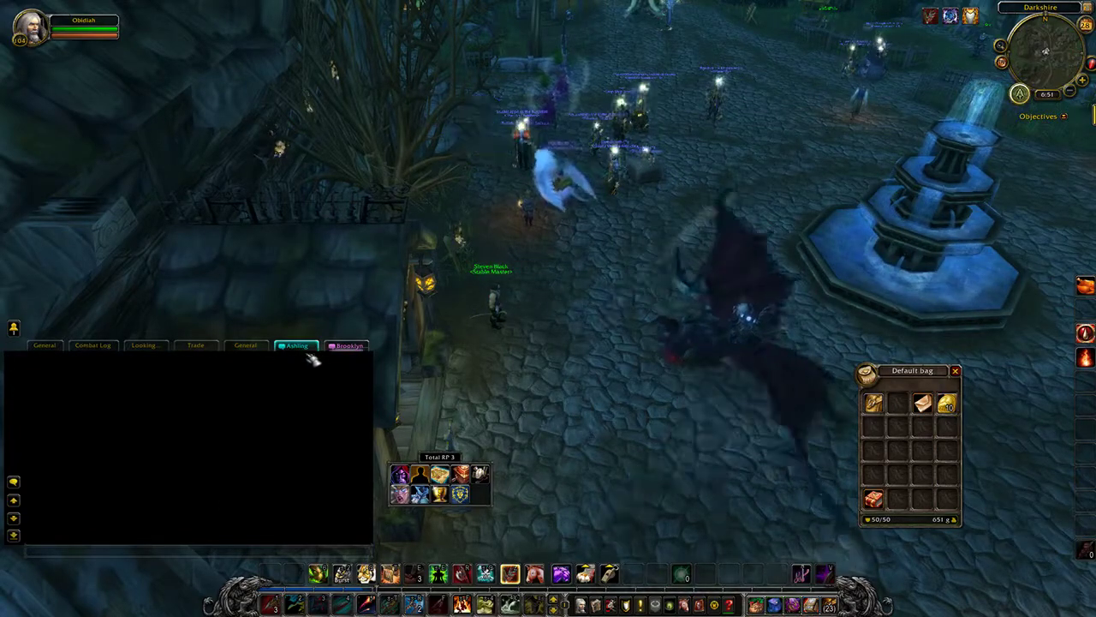
pyautogui.scroll(-2, 314, 360)
pyautogui.press('a')
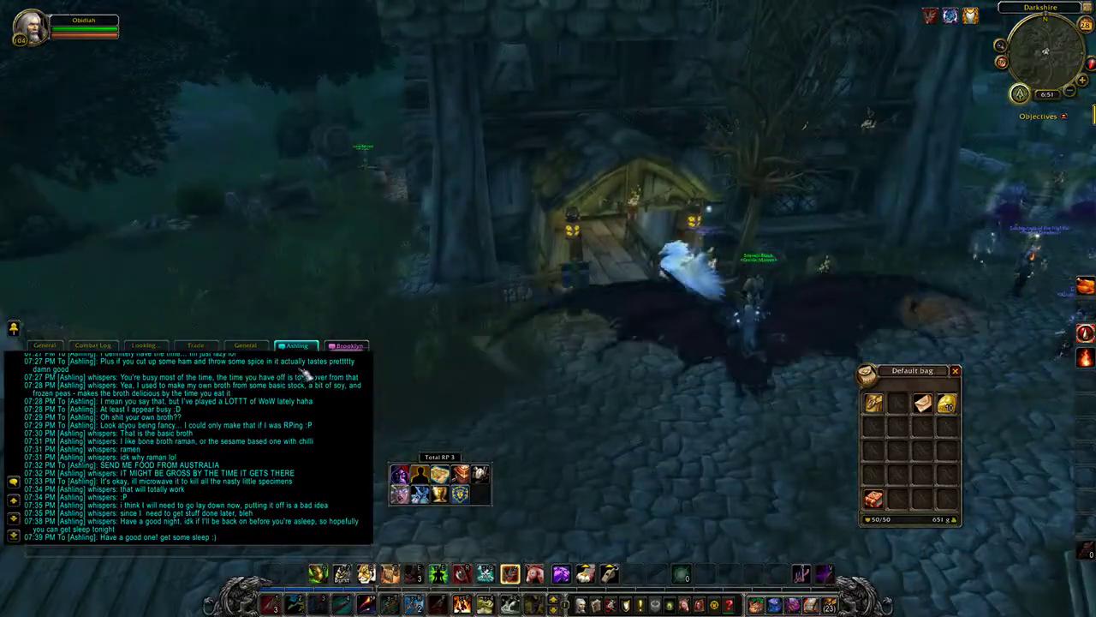